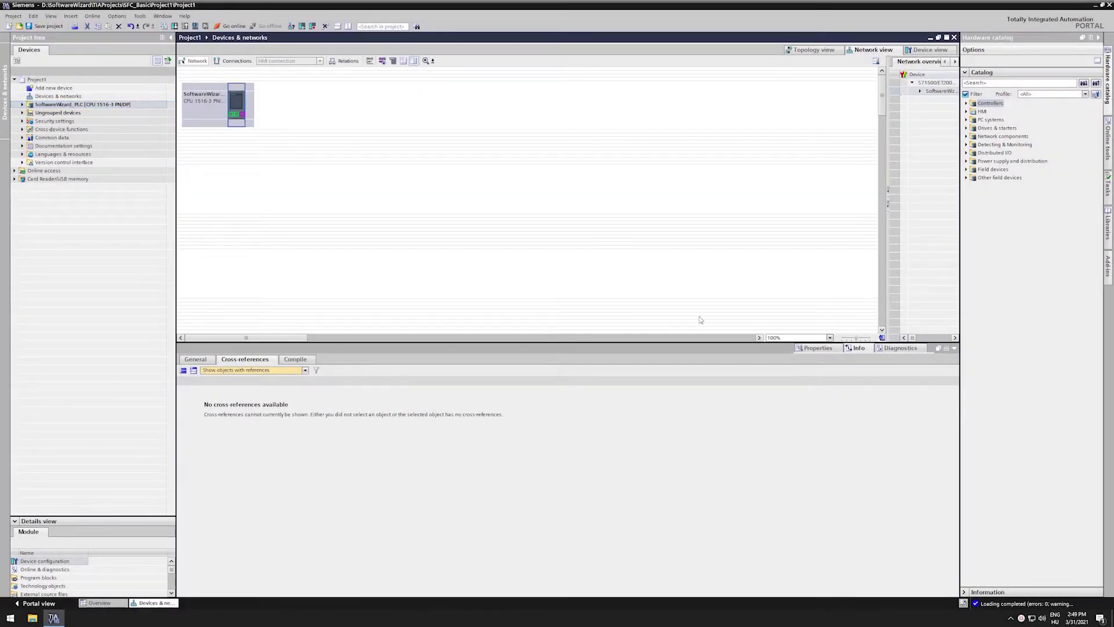
- Enable the PLC's clock memory byte at address 50 in System and clock memory
{"action": "left_click", "coordinate": [816, 348]}
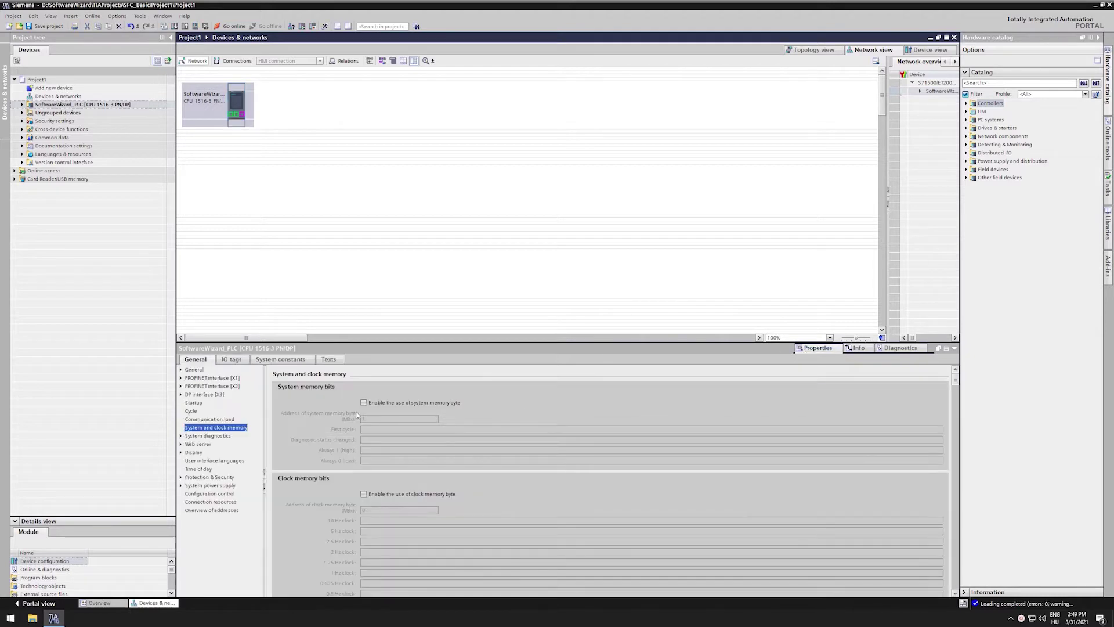
{"action": "left_click", "coordinate": [399, 494]}
{"action": "scroll", "coordinate": [391, 498], "scroll_direction": "down", "scroll_amount": 1}
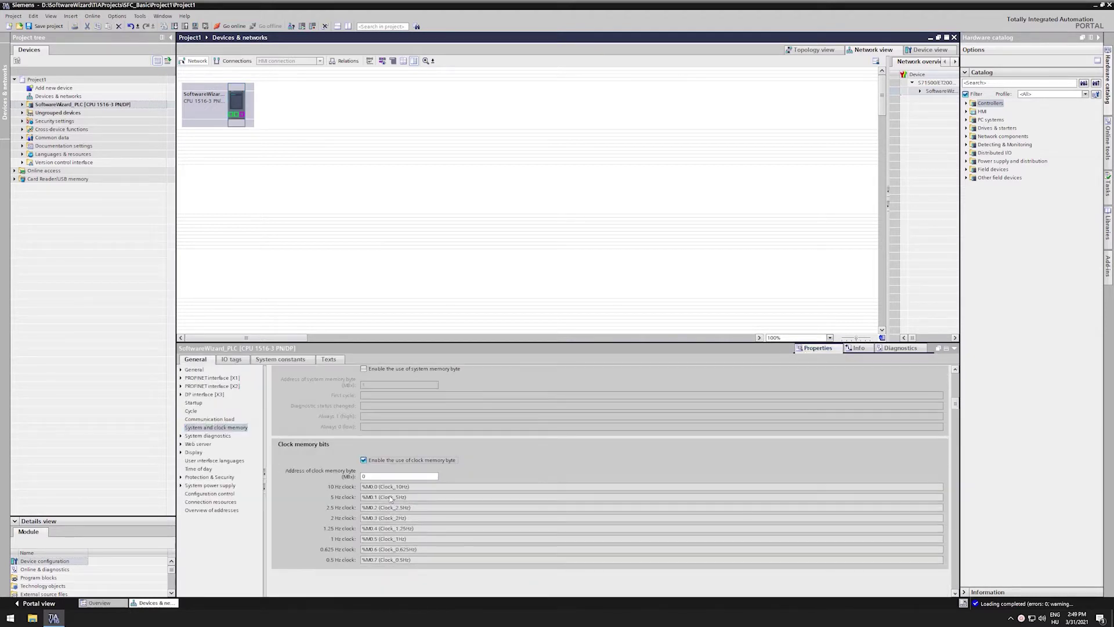
{"action": "left_click", "coordinate": [362, 476]}
{"action": "type", "text": "50"}
{"action": "key", "text": "Return"}
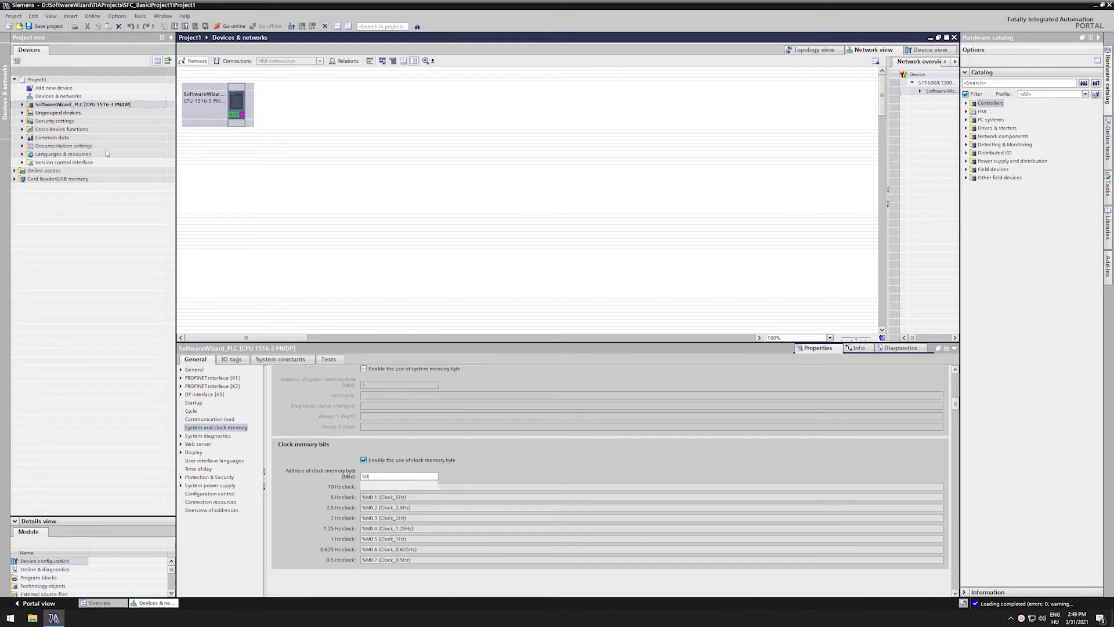
- Open the PLC's Default tag table from the PLC tags folder
{"action": "left_click", "coordinate": [22, 105]}
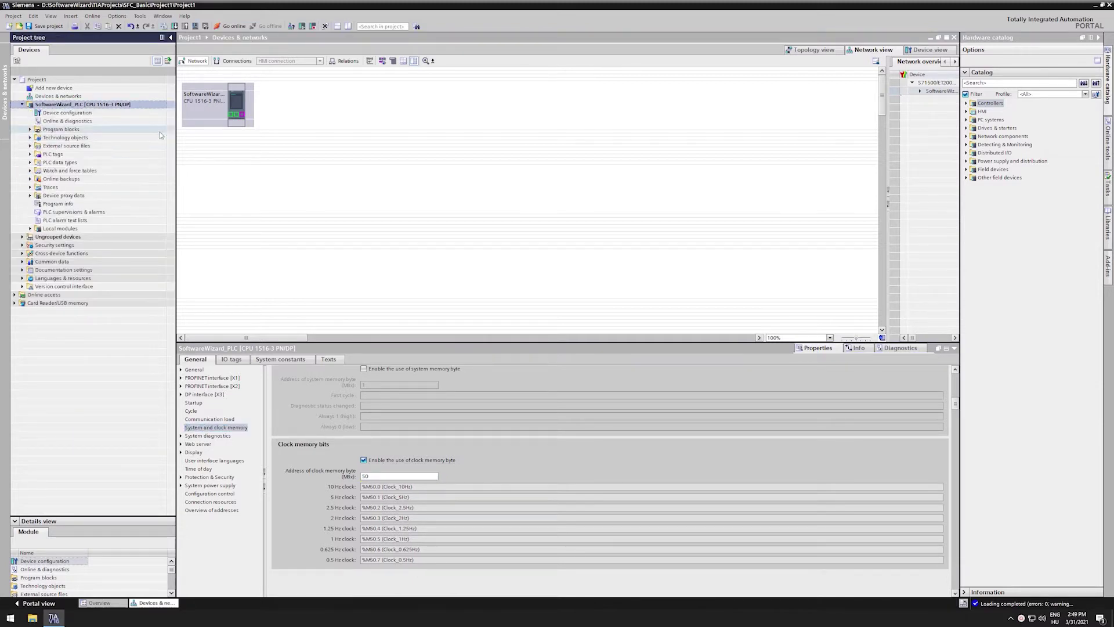
{"action": "left_click", "coordinate": [30, 154]}
{"action": "double_click", "coordinate": [64, 179]}
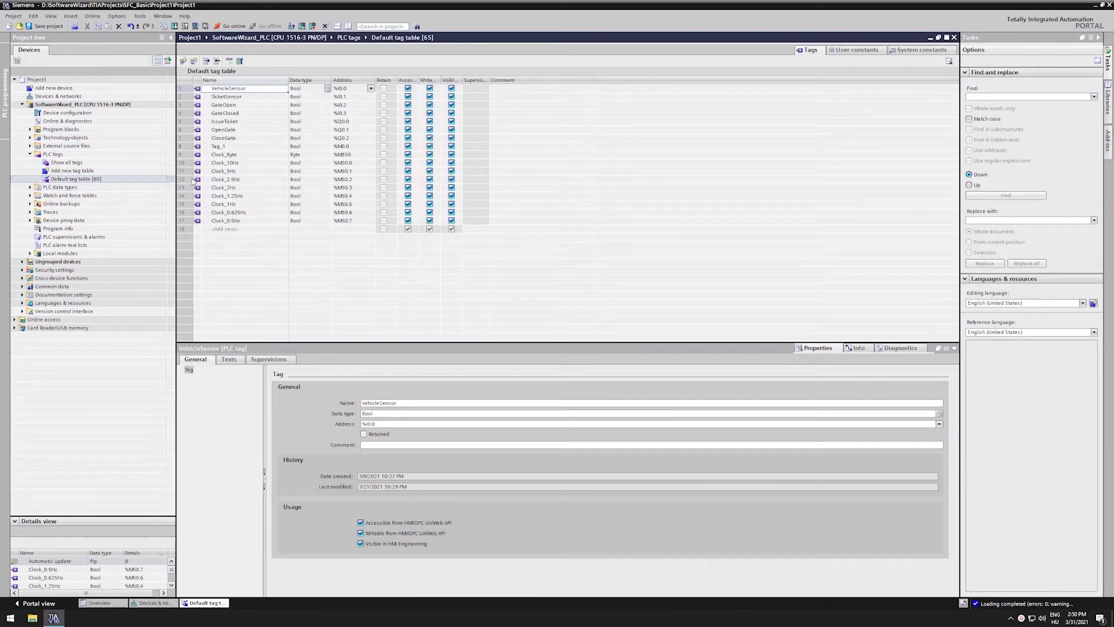
- Copy the nine tags Clock_Byte through Clock_0.5Hz into a new Watch table_2
{"action": "left_click", "coordinate": [185, 155]}
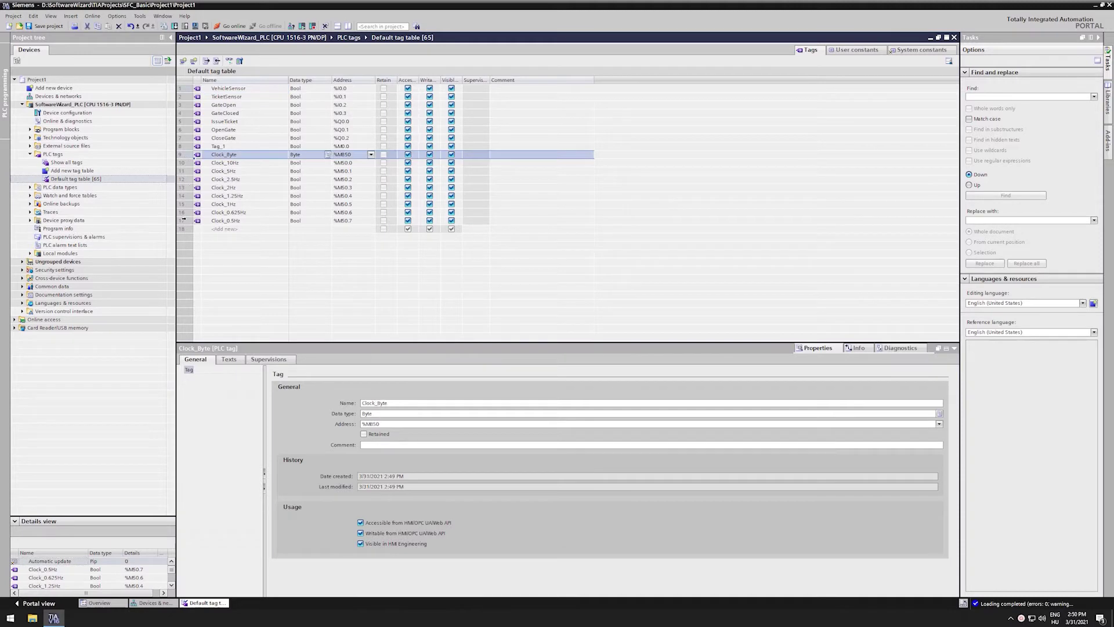
{"action": "left_click", "coordinate": [183, 221], "text": "shift"}
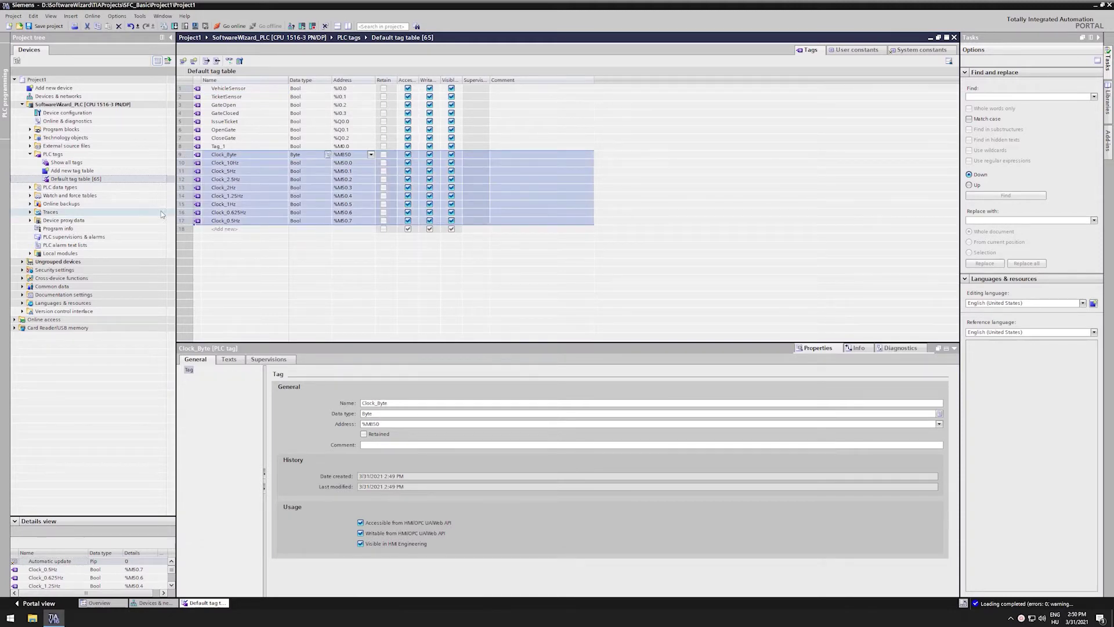
{"action": "left_click", "coordinate": [31, 196]}
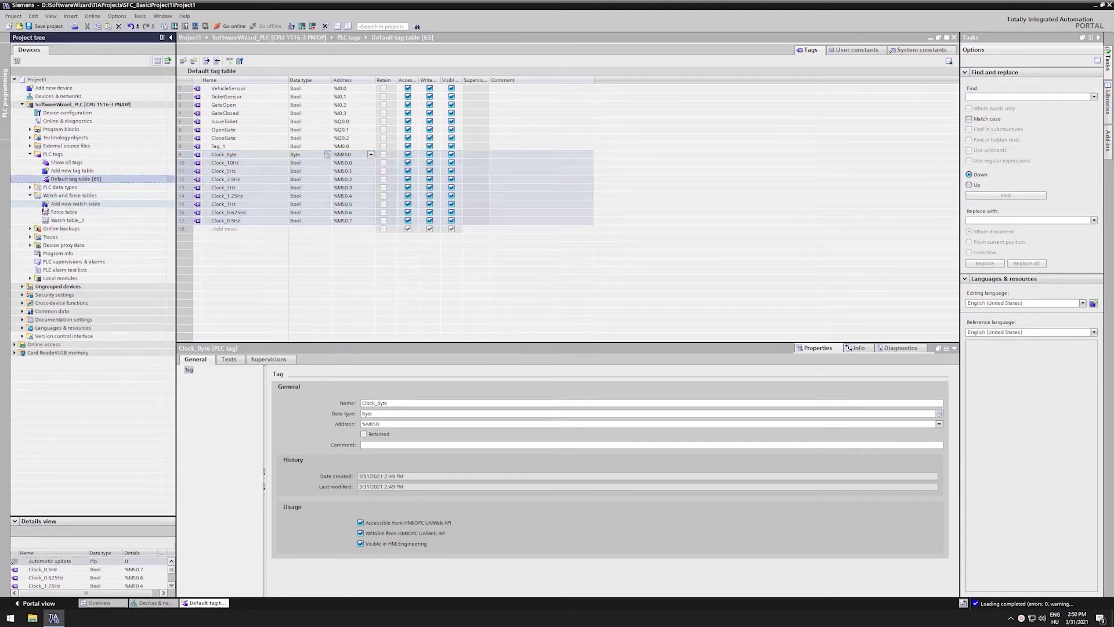
{"action": "left_click", "coordinate": [68, 204]}
{"action": "double_click", "coordinate": [67, 205]}
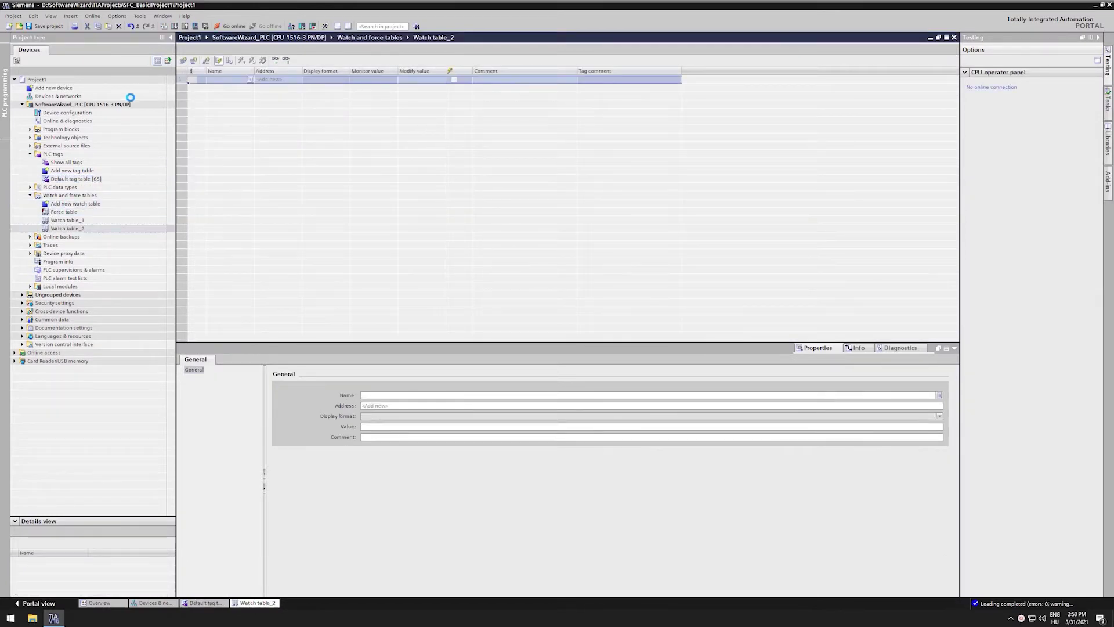
{"action": "key", "text": "ctrl+v"}
- Download the PLC and monitor Clock_Byte and the eight clock bits live in Watch table_2
{"action": "left_click", "coordinate": [126, 104]}
{"action": "left_click", "coordinate": [127, 105]}
{"action": "key", "text": "ctrl+l"}
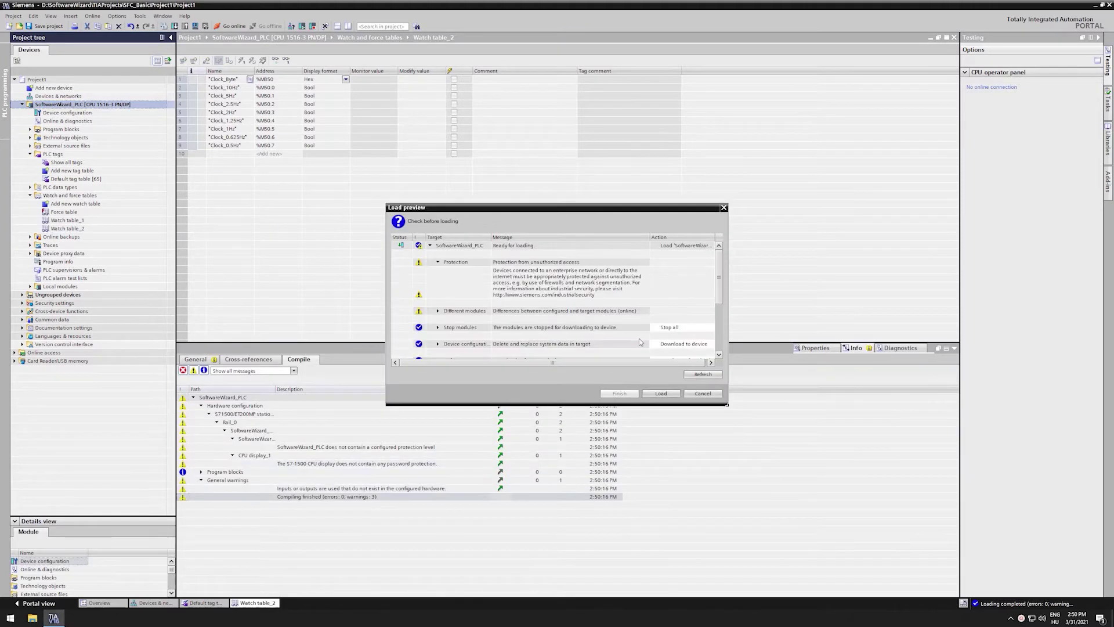
{"action": "left_click", "coordinate": [661, 393]}
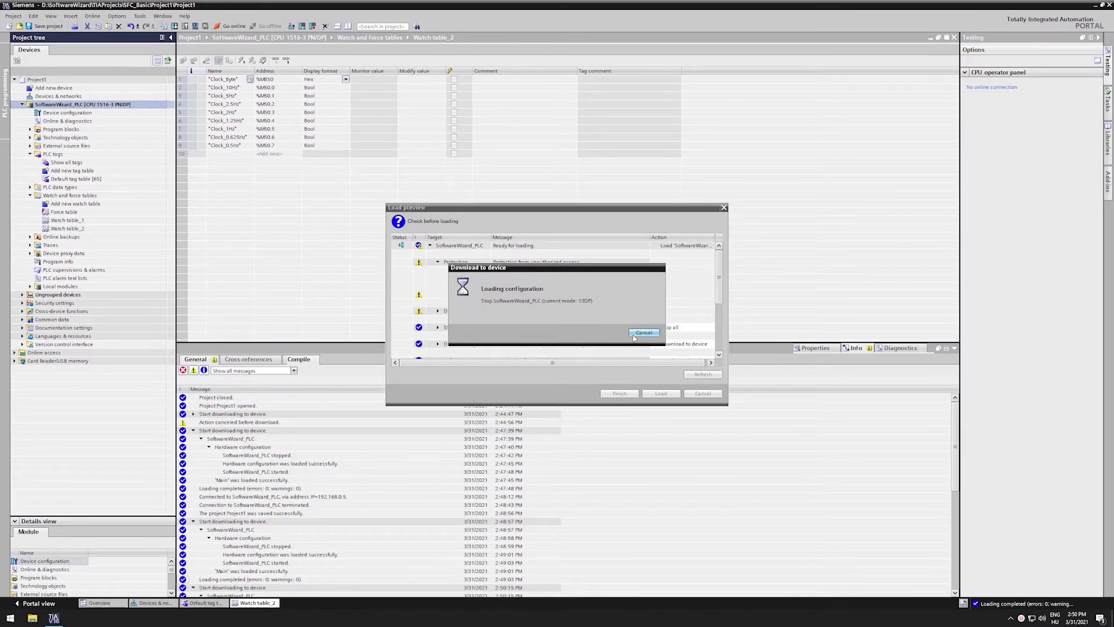
{"action": "key", "text": "Return"}
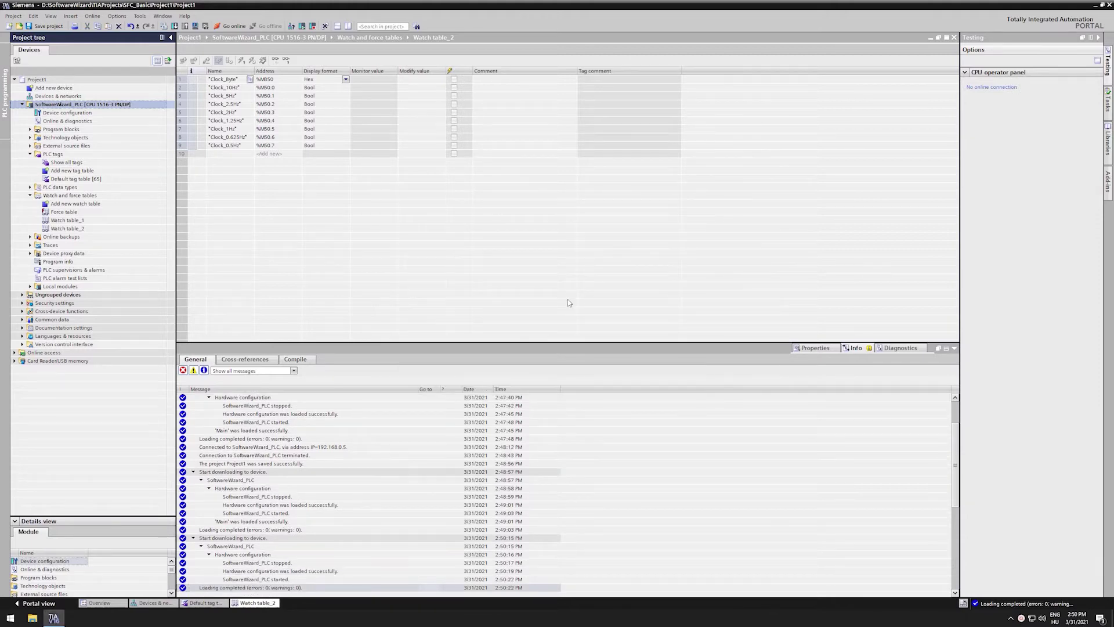
{"action": "left_click", "coordinate": [551, 269]}
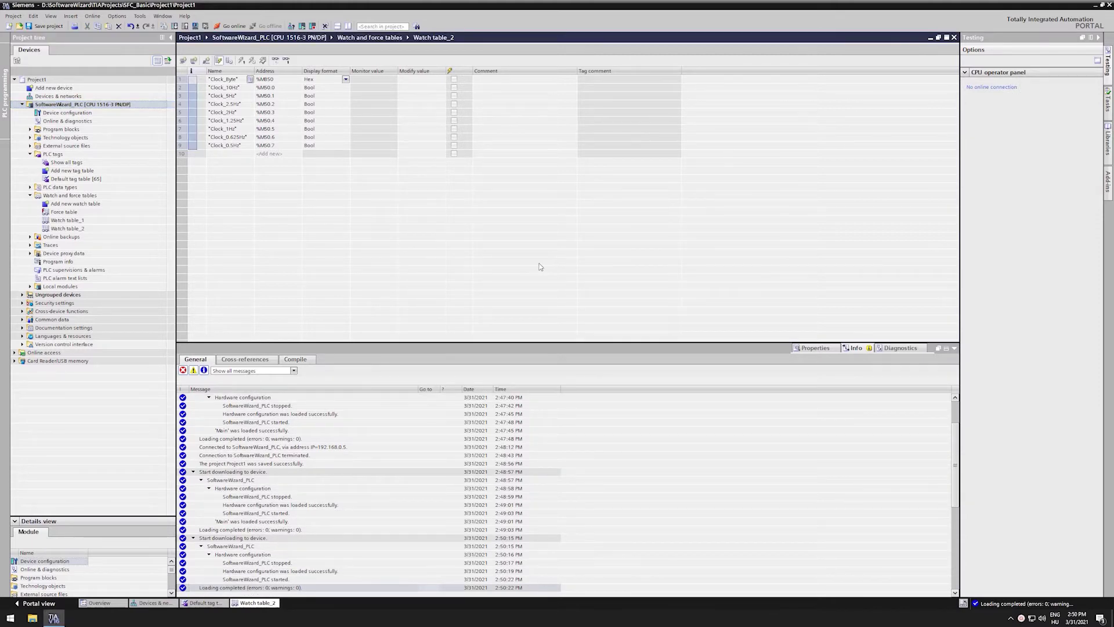
{"action": "key", "text": "ctrl+t"}
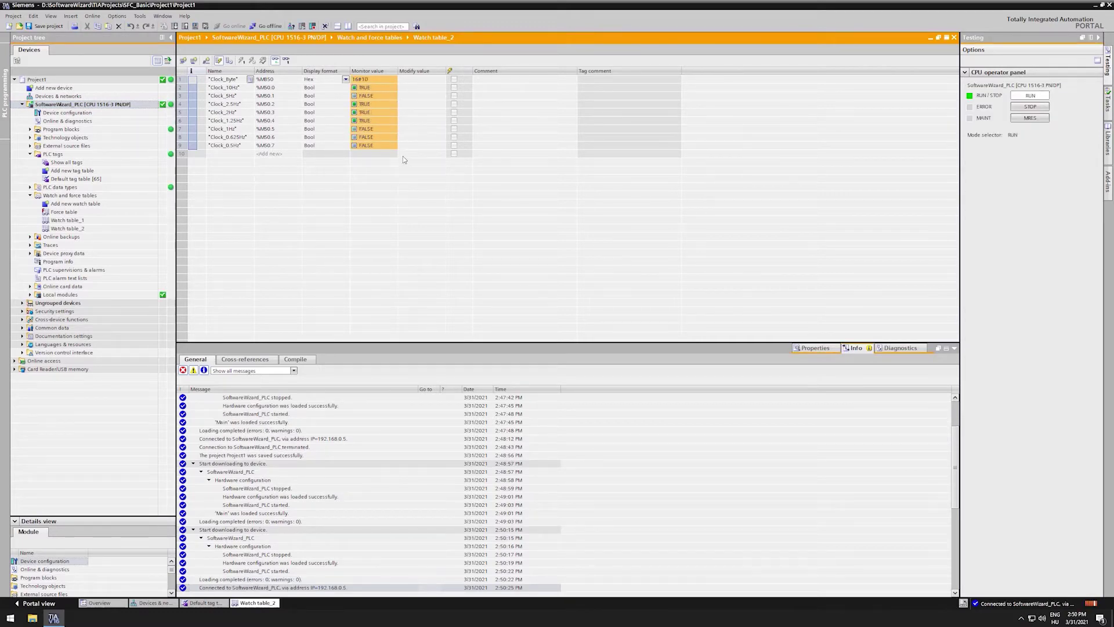
- Create and open a new trace in the Traces folder
{"action": "left_click", "coordinate": [28, 197]}
{"action": "left_click", "coordinate": [32, 212]}
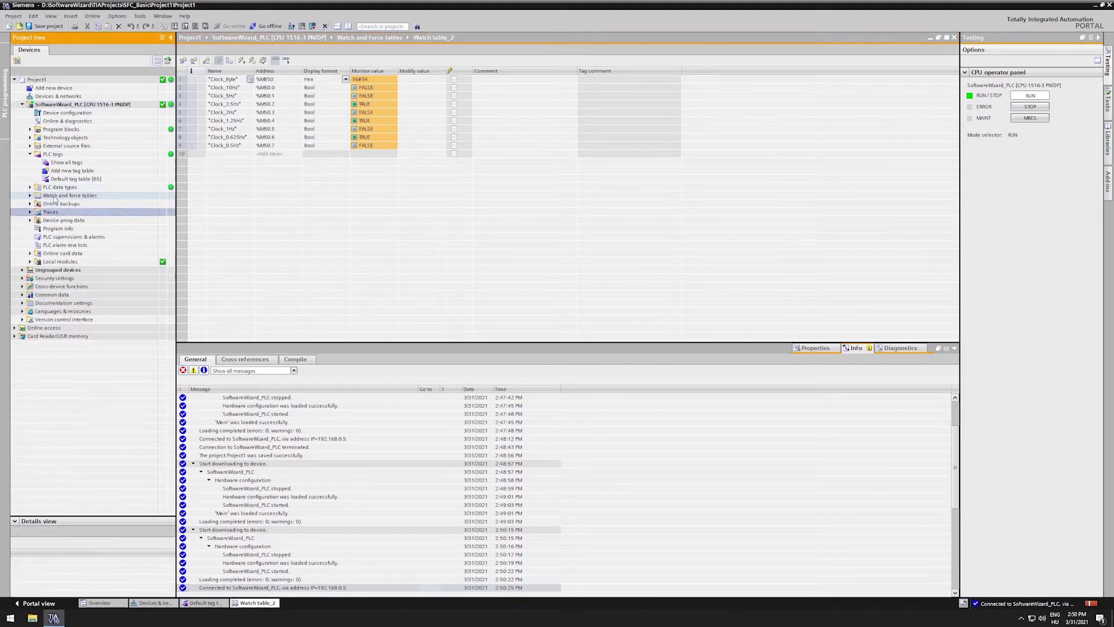
{"action": "left_click", "coordinate": [30, 212]}
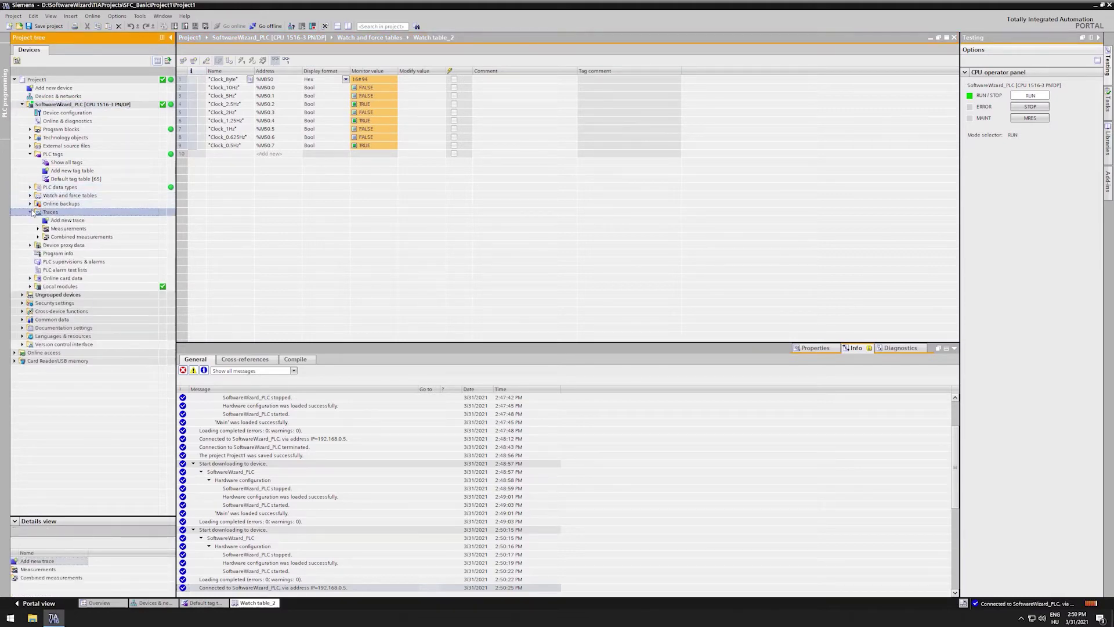
{"action": "left_click", "coordinate": [58, 221]}
{"action": "double_click", "coordinate": [59, 221]}
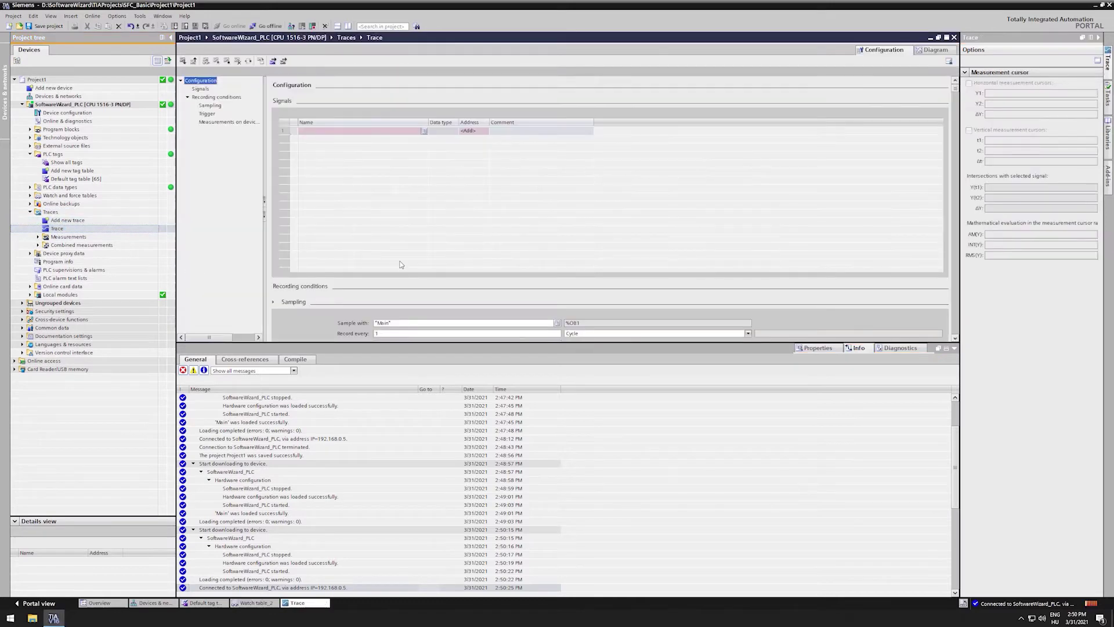
- Add Clock_Byte, Clock_10Hz (%M50.0) and Clock_5Hz (%M50.1) as the first trace signals
{"action": "left_click", "coordinate": [367, 131]}
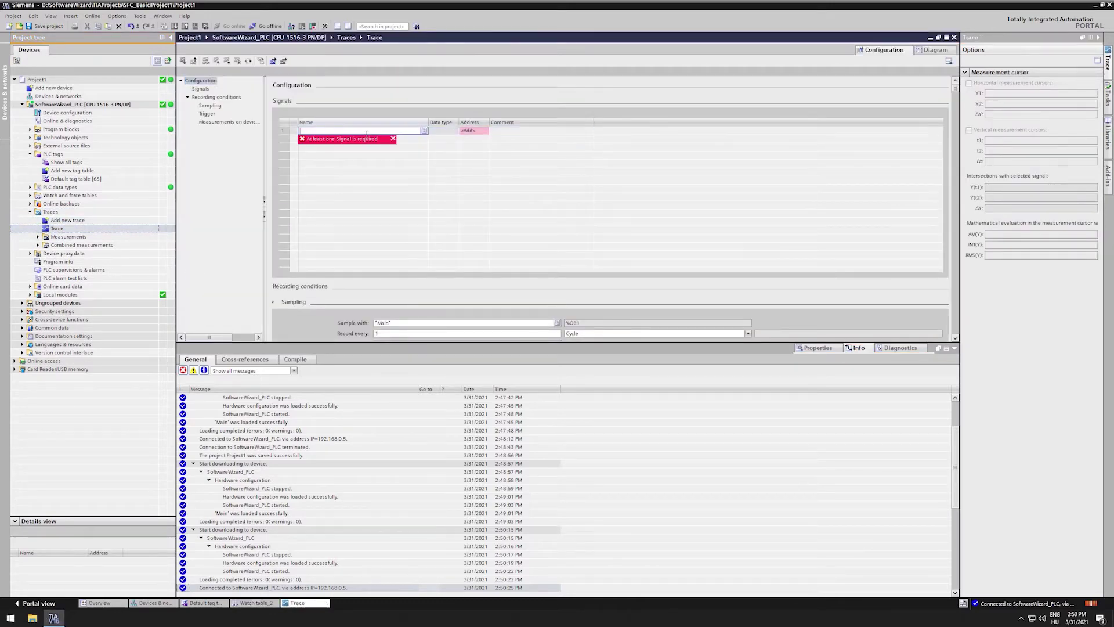
{"action": "type", "text": "clo"}
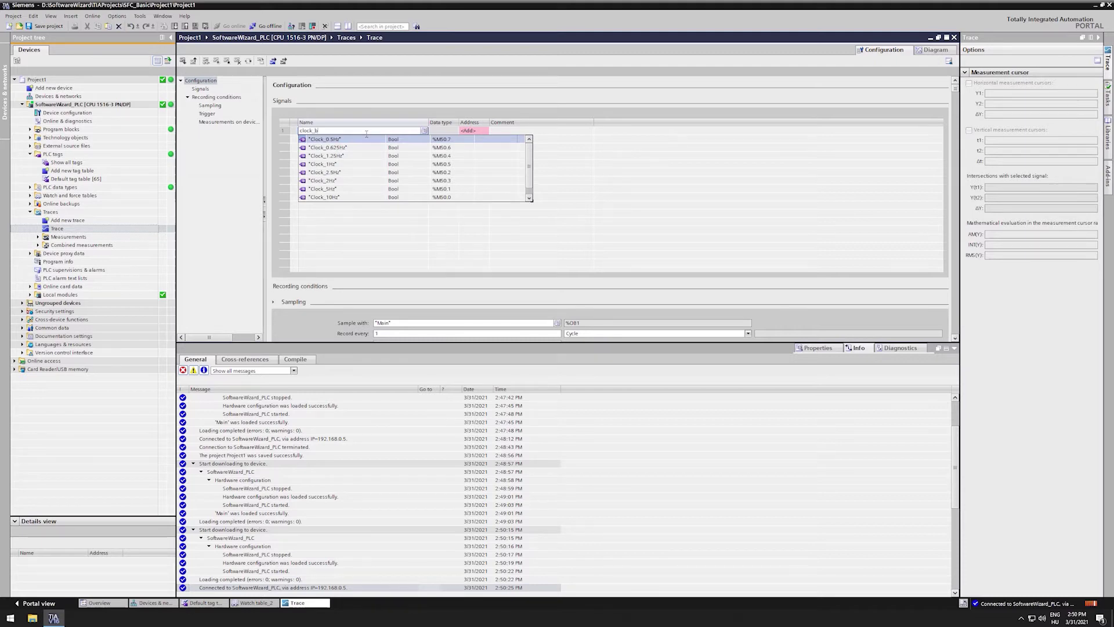
{"action": "type", "text": "ck_b"}
{"action": "key", "text": "Return"}
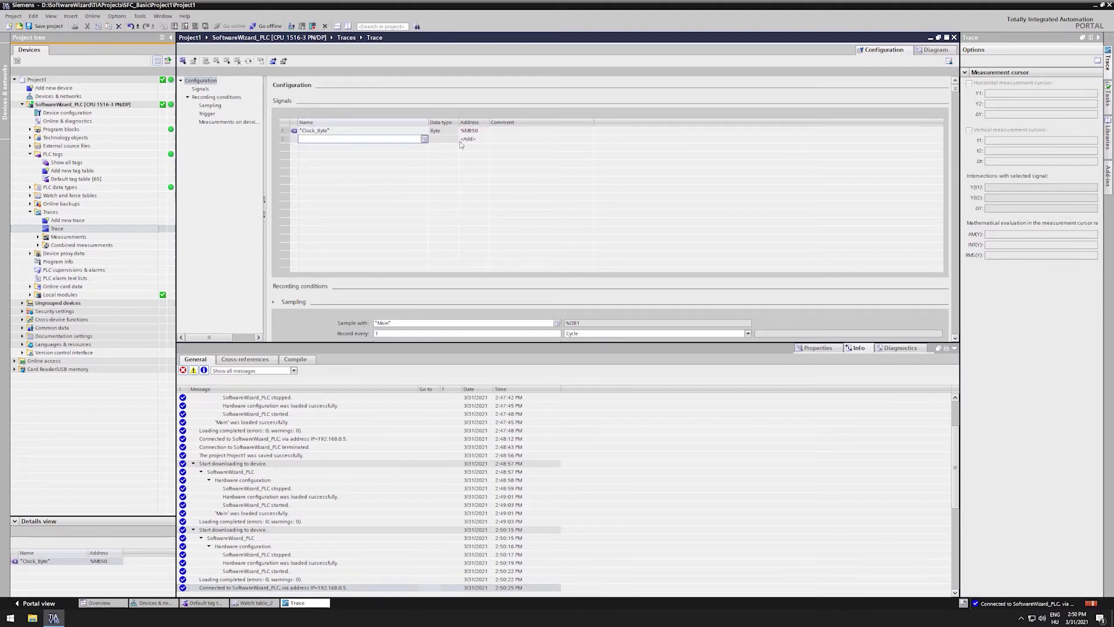
{"action": "left_click", "coordinate": [465, 139]}
{"action": "type", "text": "m40.0"}
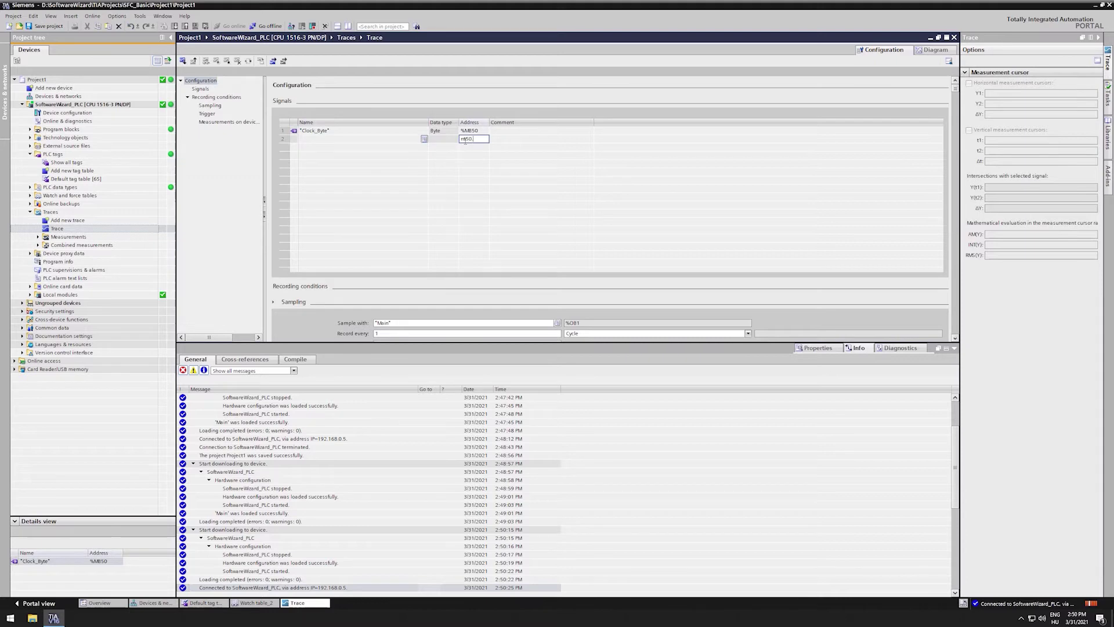
{"action": "key", "text": "Return"}
{"action": "type", "text": "m50"}
{"action": "key", "text": "Return"}
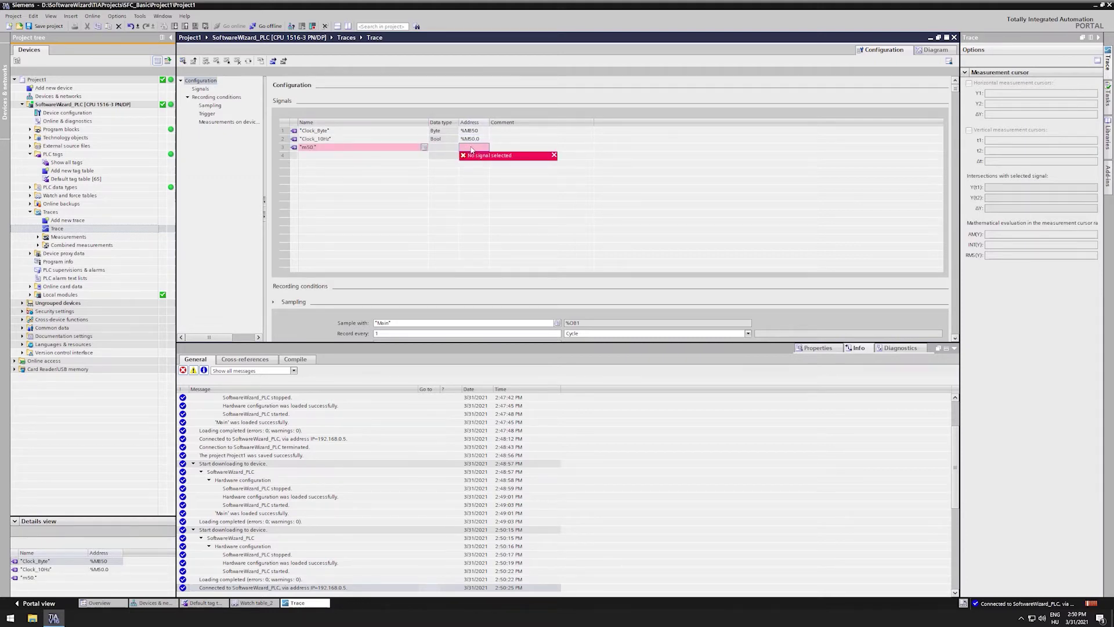
{"action": "left_click", "coordinate": [471, 147]}
{"action": "type", "text": "m50.1"}
{"action": "key", "text": "Return"}
- Add the remaining clock bits %M50.2 through %M50.7 to the trace signal list
{"action": "type", "text": "m50.2"}
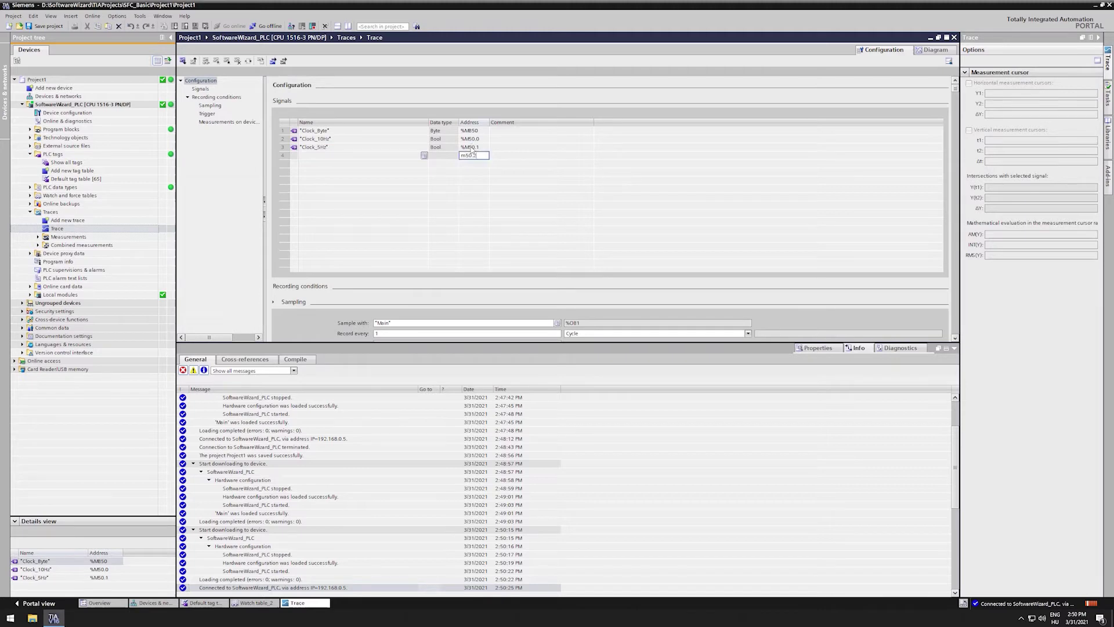
{"action": "key", "text": "Return"}
{"action": "type", "text": "m50.3"}
{"action": "key", "text": "Return"}
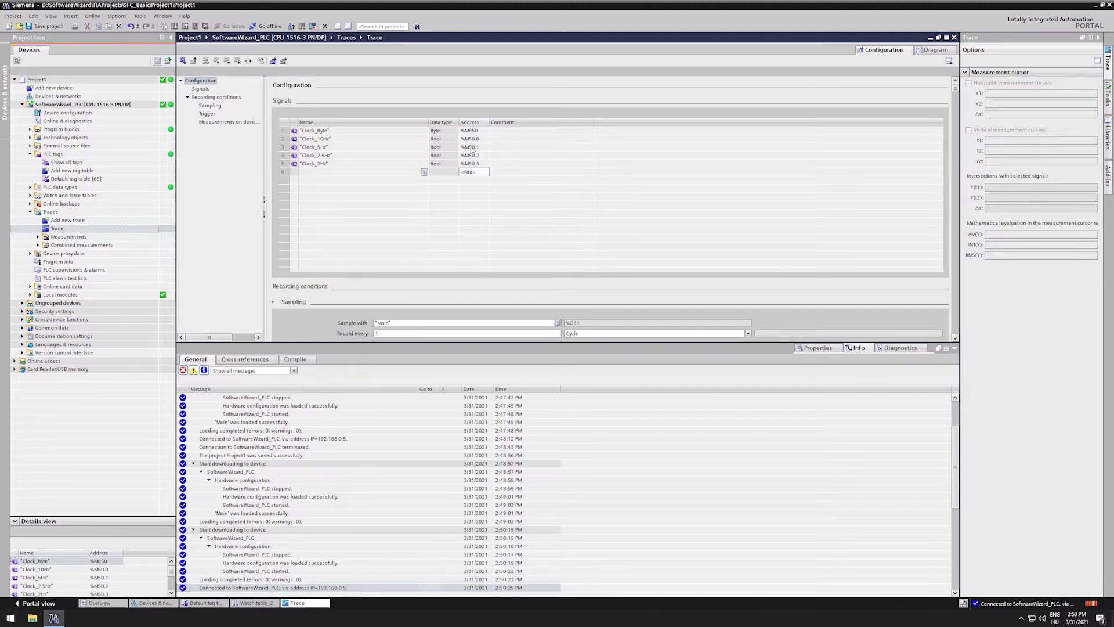
{"action": "type", "text": "m50.4"}
{"action": "key", "text": "Return"}
{"action": "type", "text": "m50.5"}
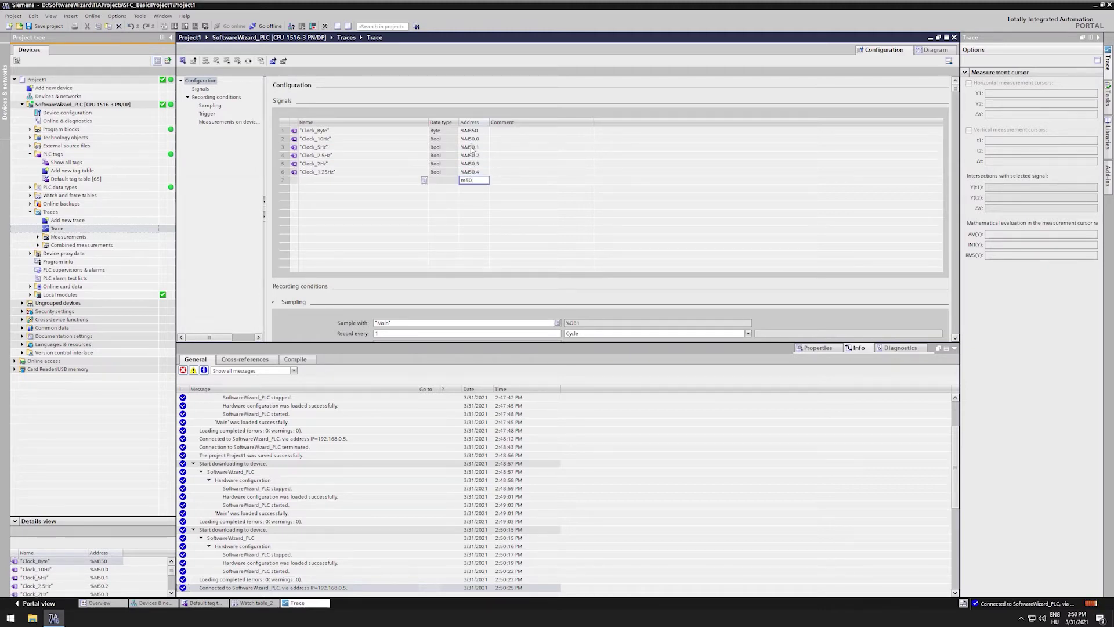
{"action": "key", "text": "Return"}
{"action": "type", "text": "m50.6"}
{"action": "key", "text": "Return"}
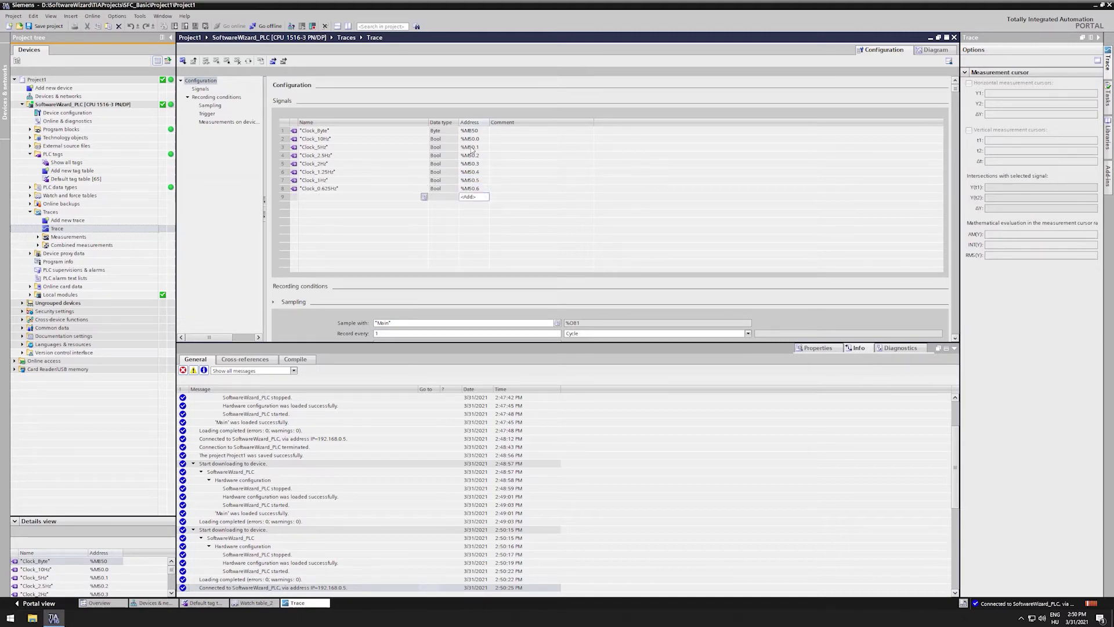
{"action": "type", "text": "m50.7"}
{"action": "key", "text": "Return"}
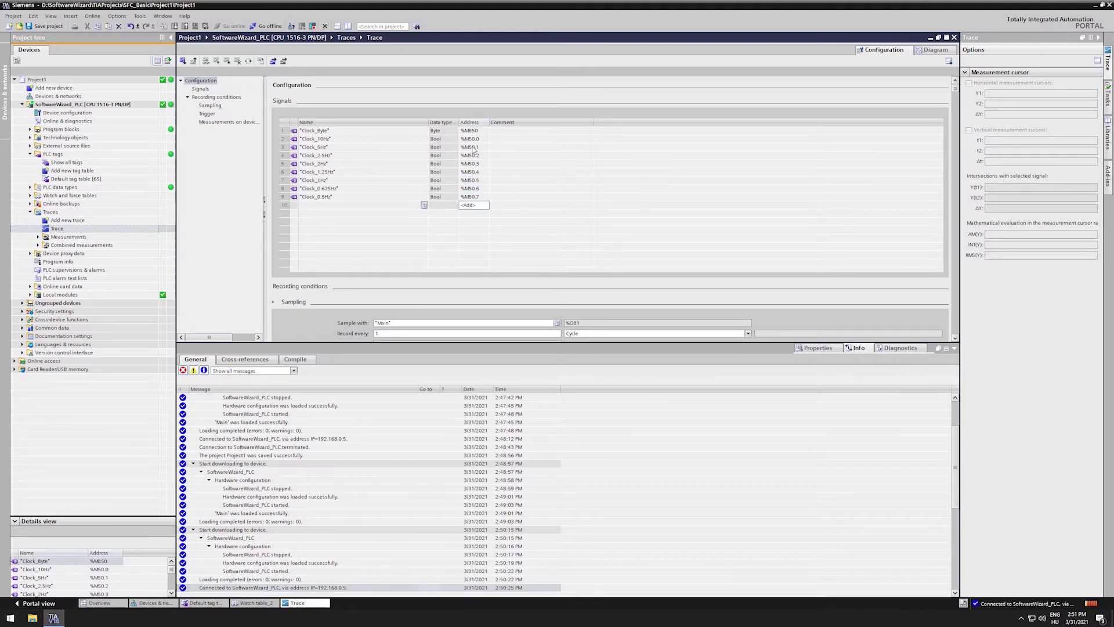
{"action": "left_click", "coordinate": [560, 197]}
{"action": "left_click_drag", "start_coordinate": [717, 344], "coordinate": [697, 440]}
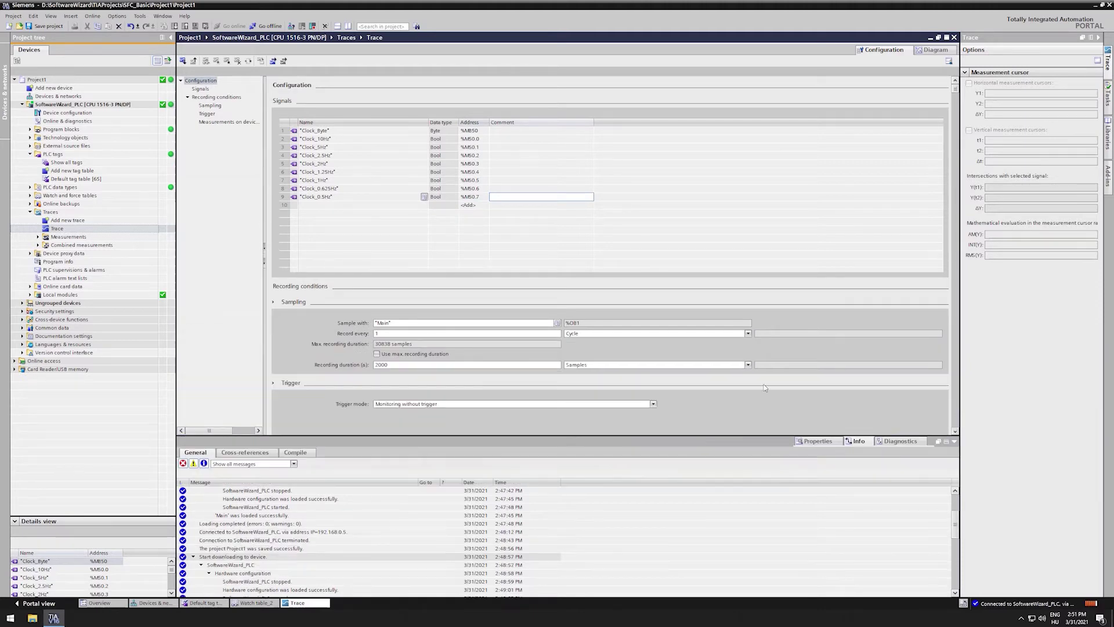
- Sample the trace in Main OB1, recording every 1 cycle
{"action": "left_click", "coordinate": [956, 443]}
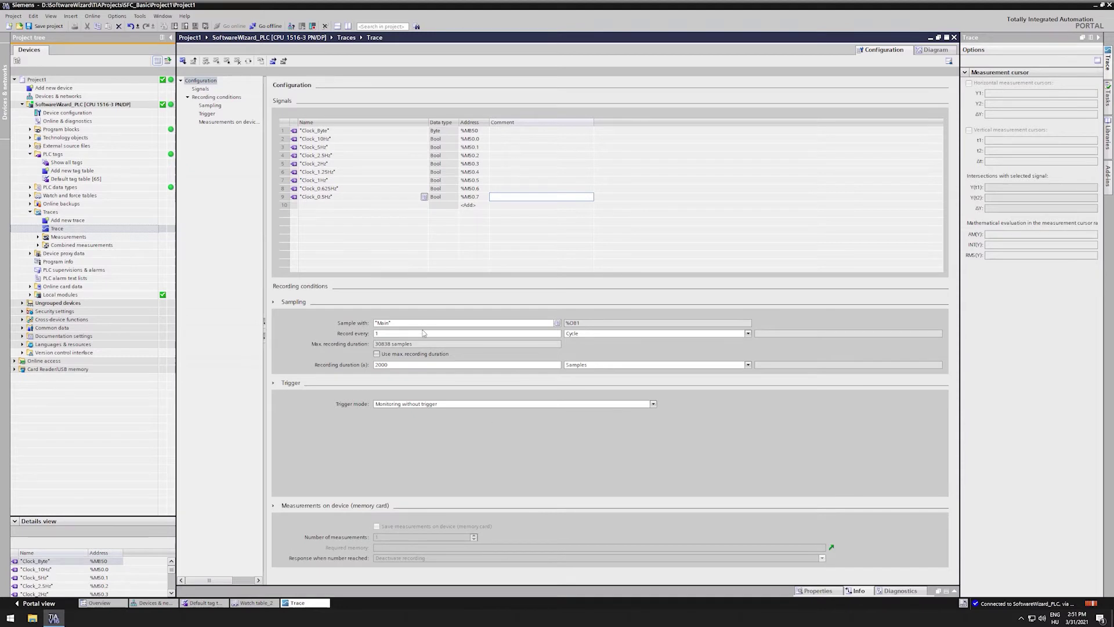
{"action": "left_click", "coordinate": [464, 322]}
{"action": "left_click", "coordinate": [558, 324]}
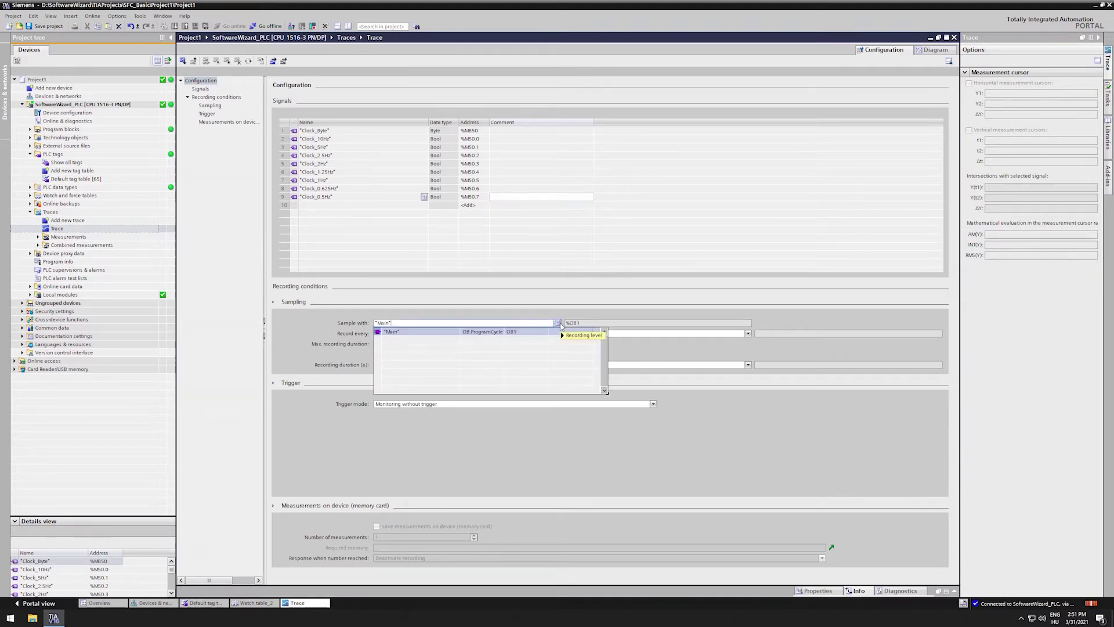
{"action": "left_click", "coordinate": [539, 335]}
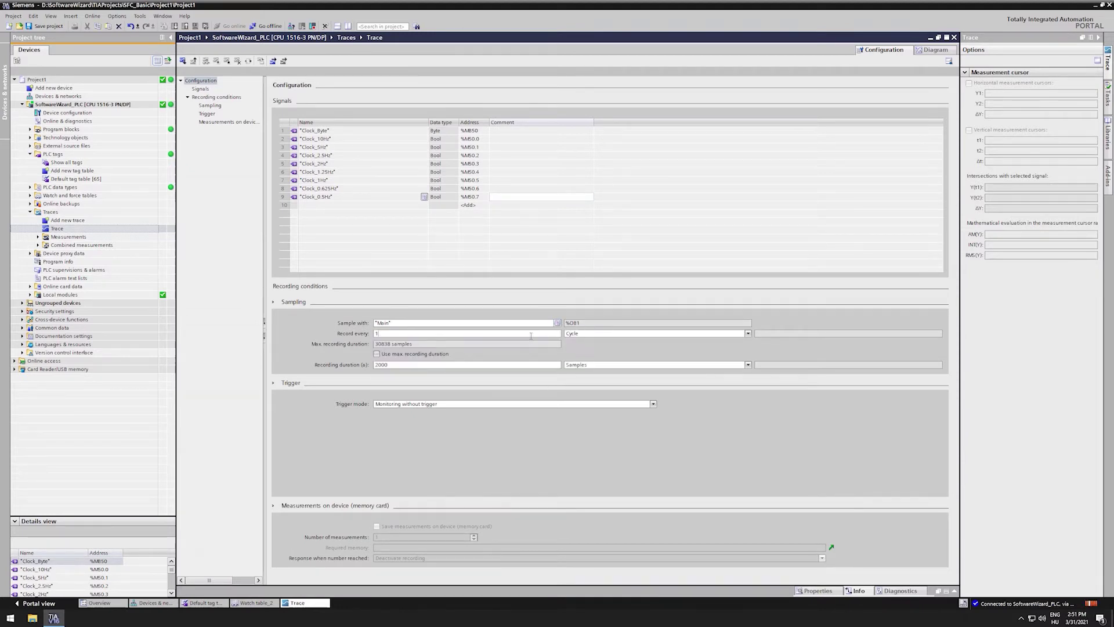
{"action": "left_click", "coordinate": [571, 335]}
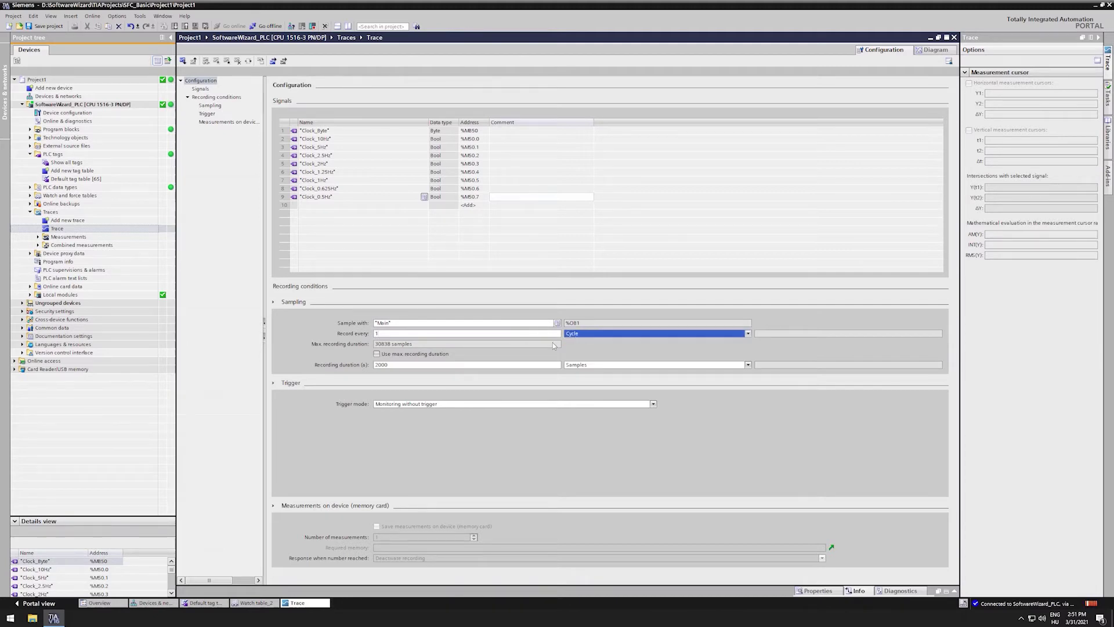
{"action": "left_click", "coordinate": [528, 347]}
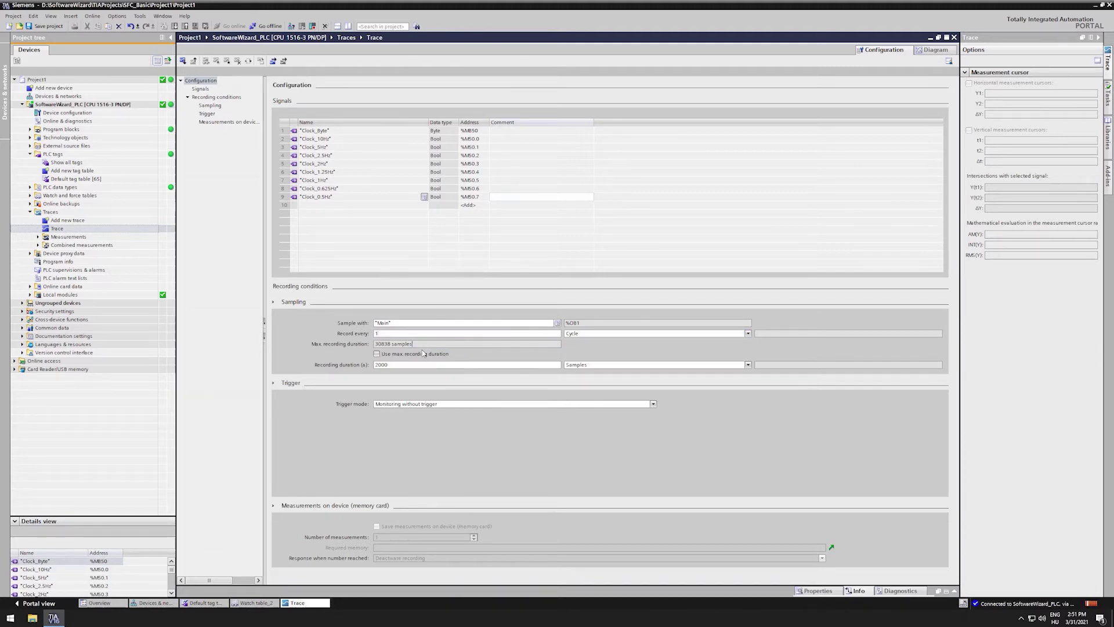
{"action": "double_click", "coordinate": [385, 335]}
{"action": "type", "text": "2"}
{"action": "key", "text": "BackSpace"}
{"action": "type", "text": "1"}
- Set the recording duration to 15000 samples
{"action": "left_click", "coordinate": [437, 356]}
{"action": "left_click", "coordinate": [437, 357]}
{"action": "left_click_drag", "start_coordinate": [424, 364], "coordinate": [353, 371]}
{"action": "type", "text": "1500"}
{"action": "left_click", "coordinate": [748, 365]}
{"action": "left_click", "coordinate": [655, 365]}
{"action": "left_click", "coordinate": [610, 365]}
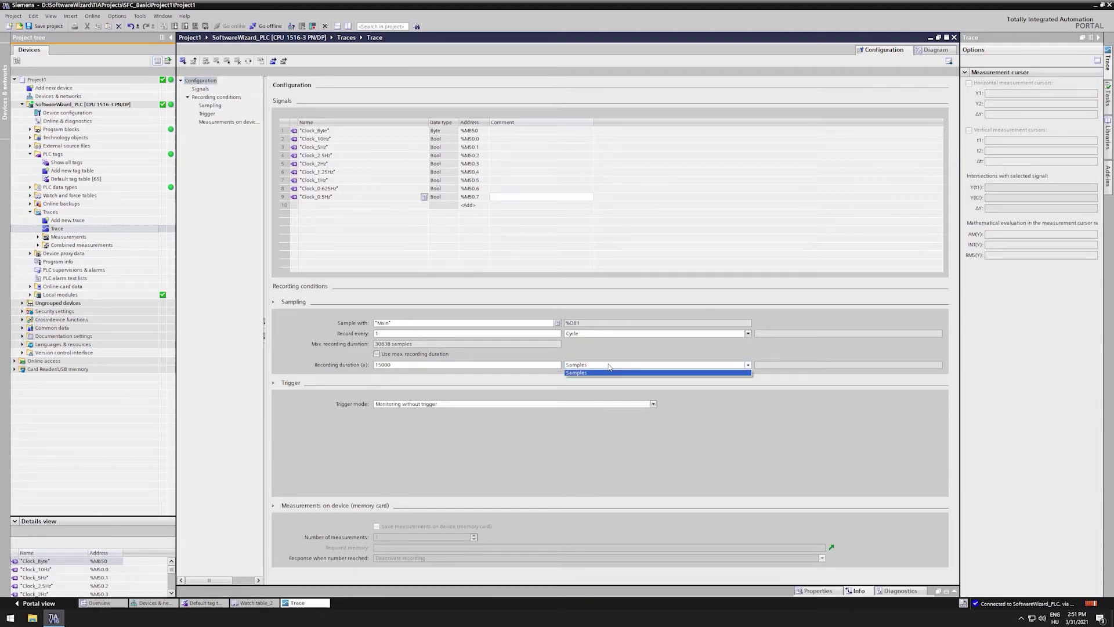
- Trigger on Clock_0.5Hz's rising edge with 10 pre-trigger samples and install the trace
{"action": "left_click", "coordinate": [535, 404]}
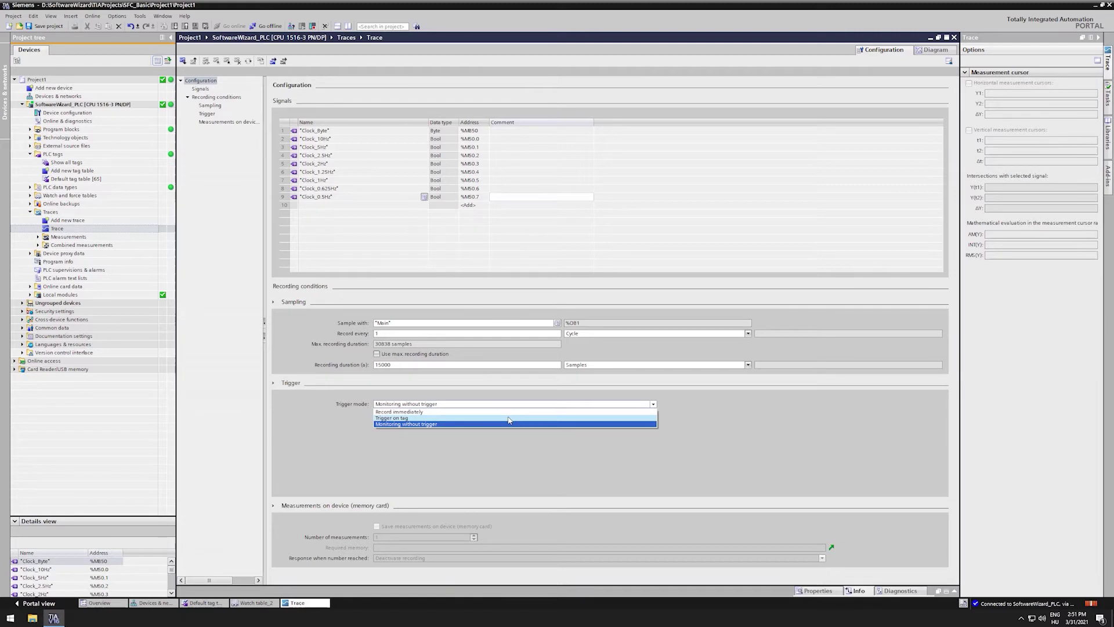
{"action": "left_click", "coordinate": [509, 418]}
{"action": "left_click", "coordinate": [603, 414]}
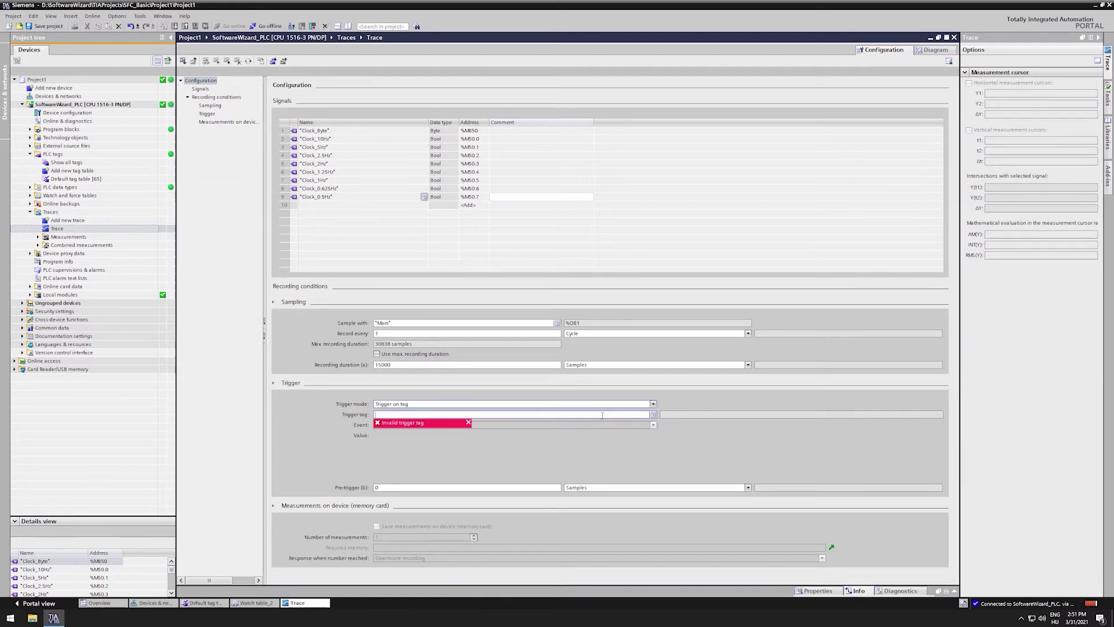
{"action": "type", "text": "clock"}
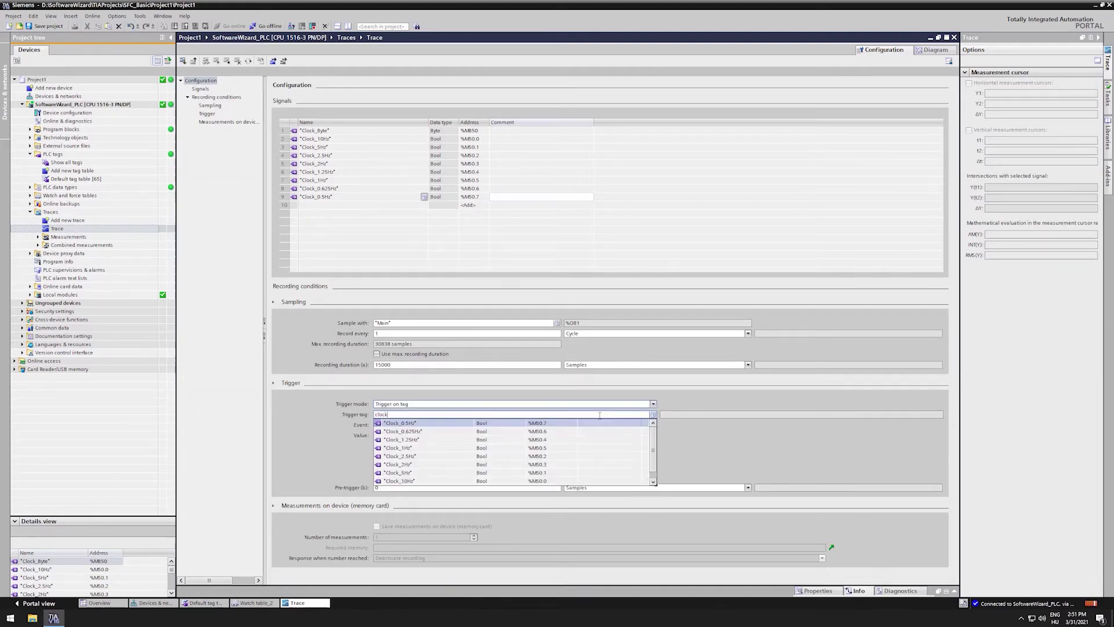
{"action": "type", "text": "_0.5"}
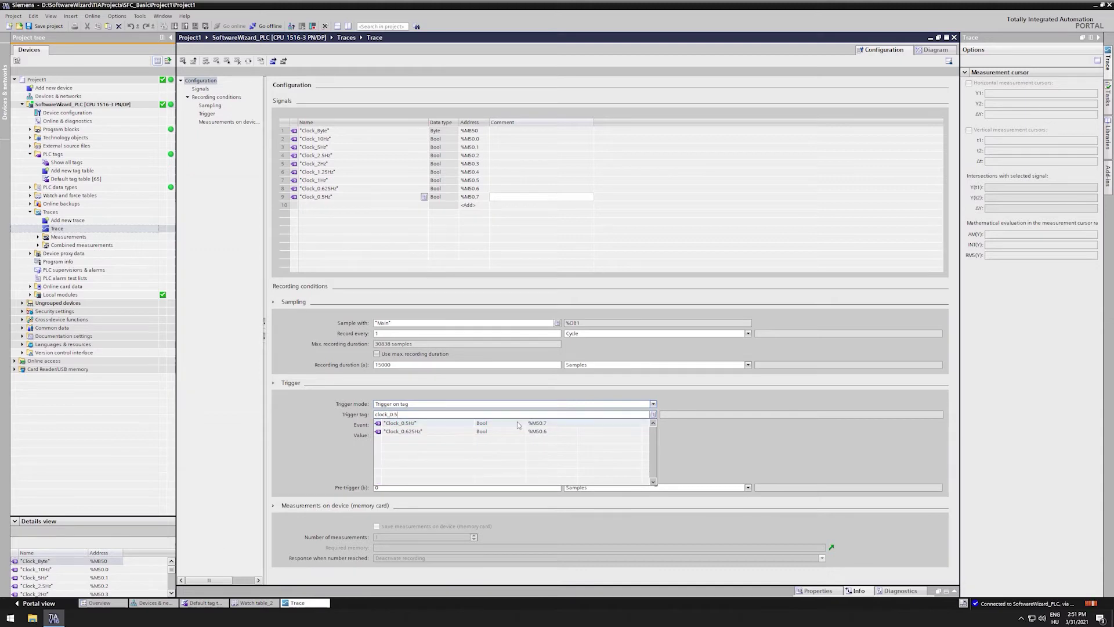
{"action": "left_click", "coordinate": [510, 423]}
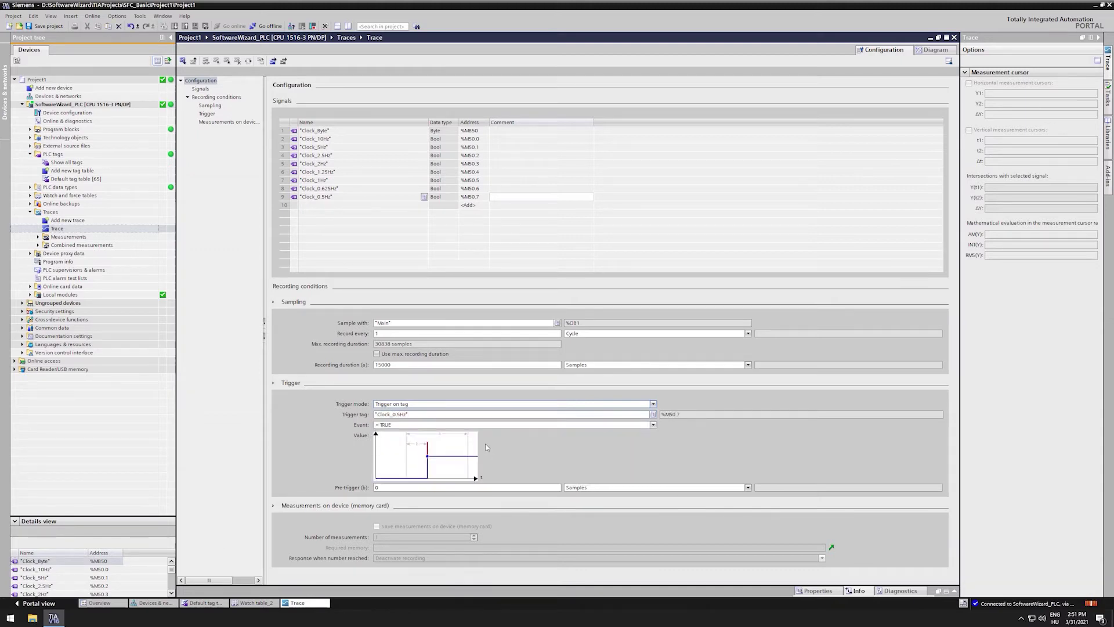
{"action": "left_click", "coordinate": [485, 426]}
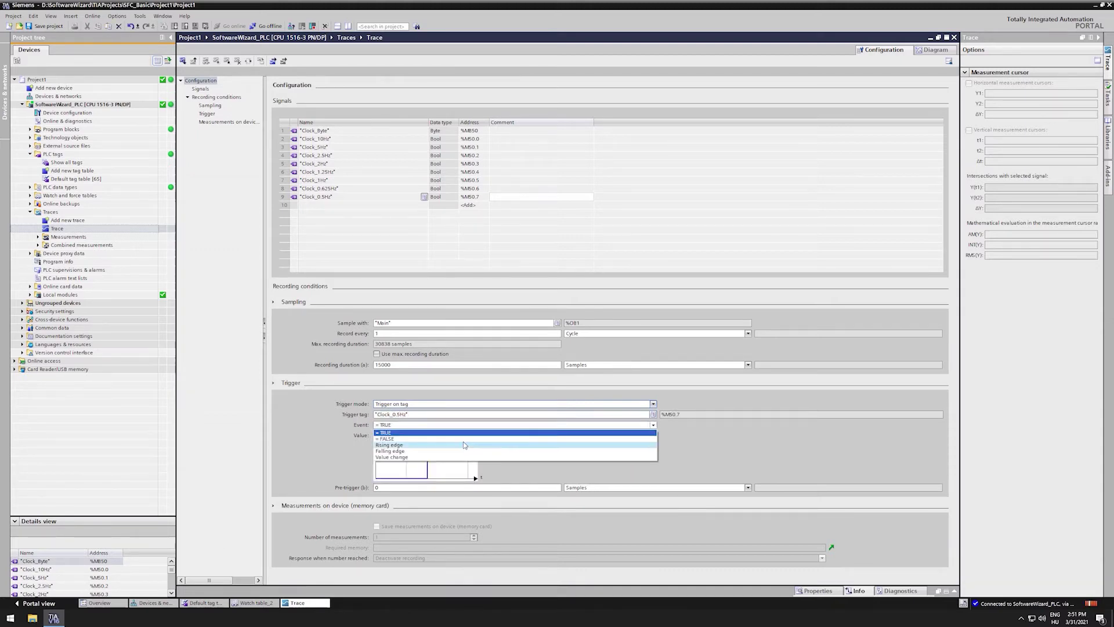
{"action": "left_click", "coordinate": [458, 445]}
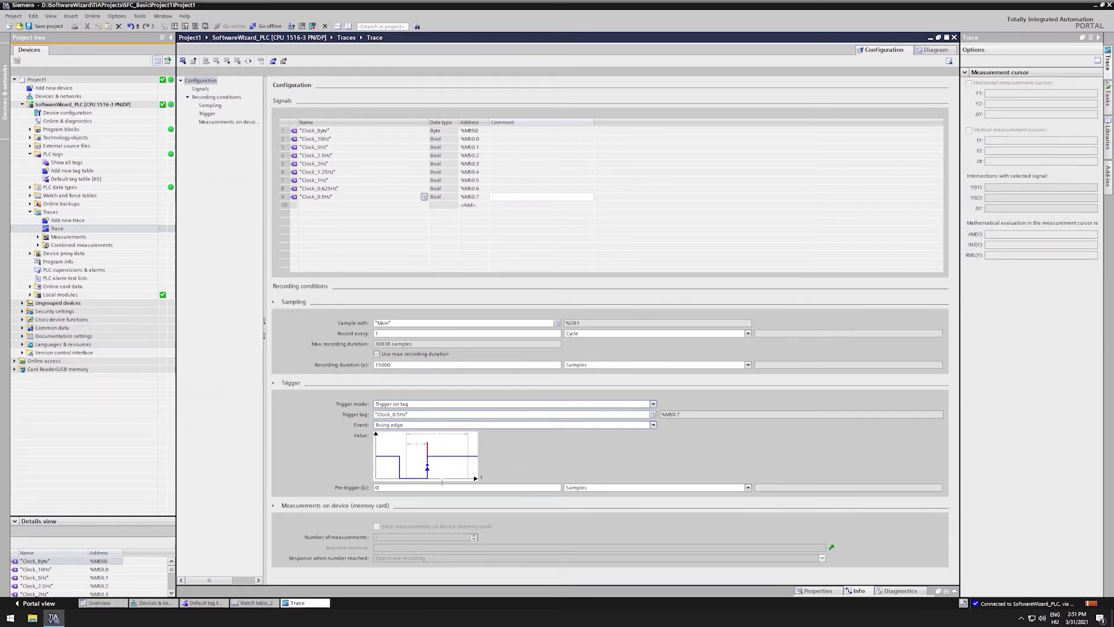
{"action": "left_click", "coordinate": [465, 487]}
{"action": "key", "text": "Return"}
{"action": "left_click", "coordinate": [183, 60]}
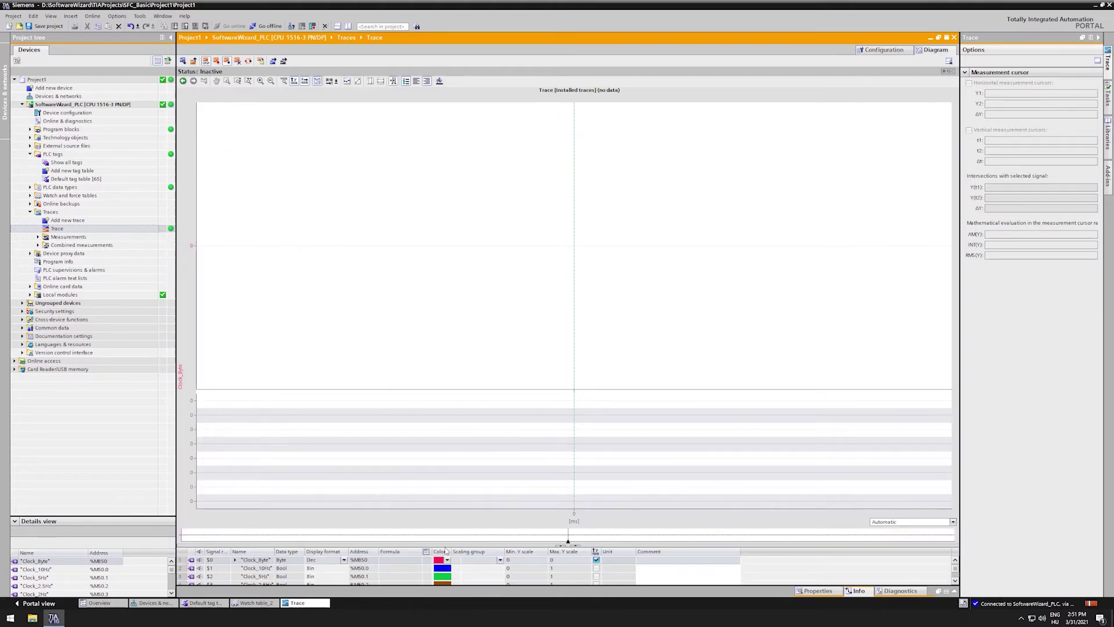
- Enlarge the signal table, record the nine clock signals, then stop the recording
{"action": "left_click_drag", "start_coordinate": [451, 551], "coordinate": [453, 507]}
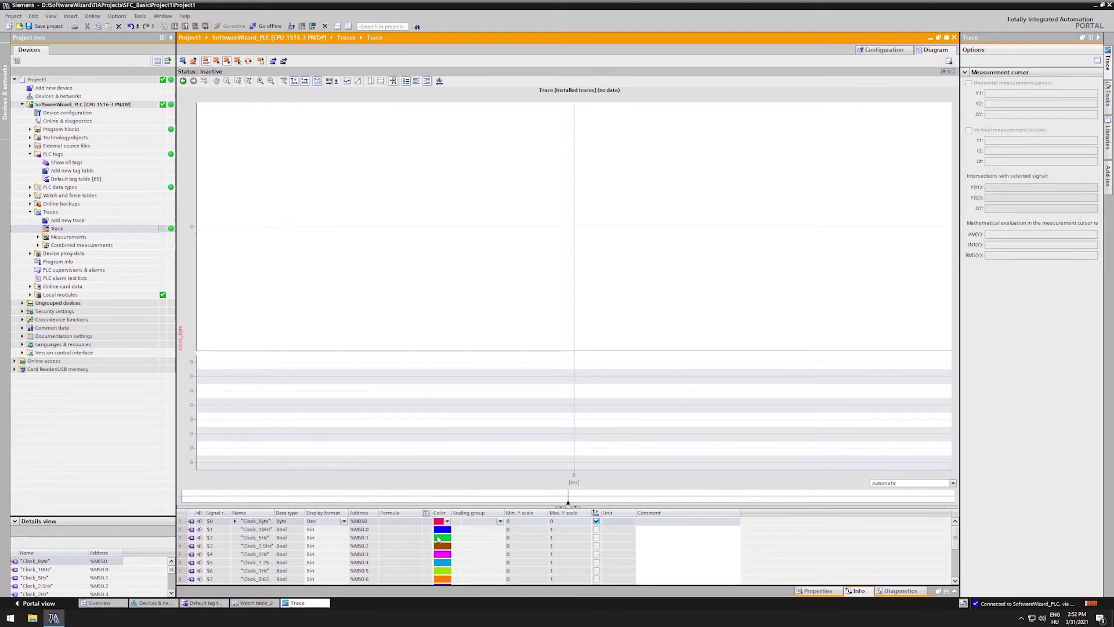
{"action": "left_click_drag", "start_coordinate": [411, 506], "coordinate": [411, 498]}
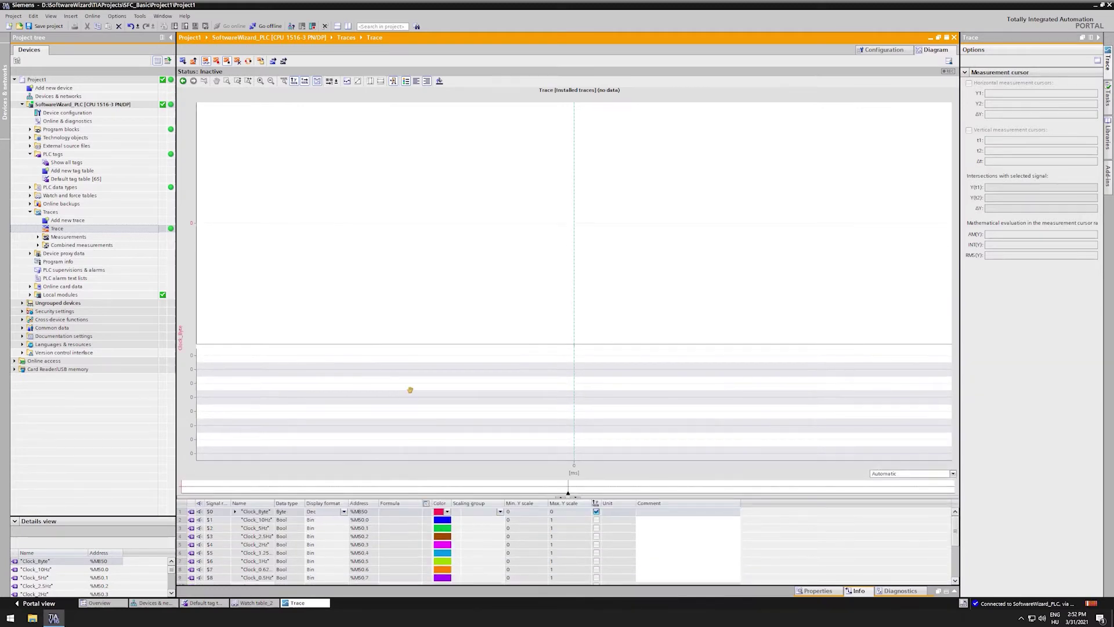
{"action": "left_click", "coordinate": [216, 60]}
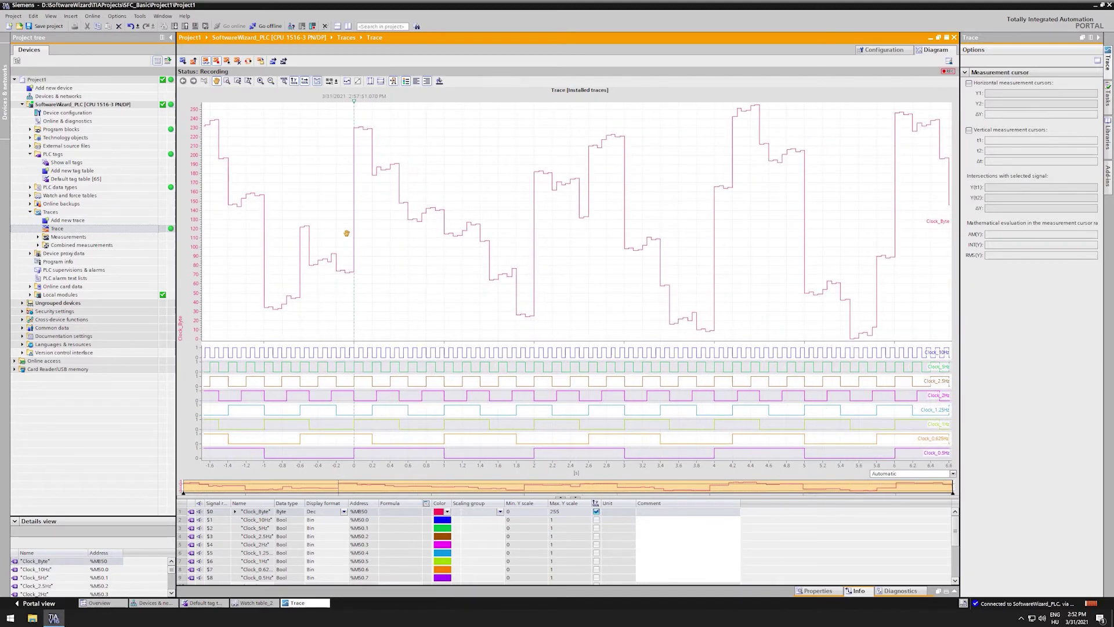
{"action": "left_click", "coordinate": [227, 61]}
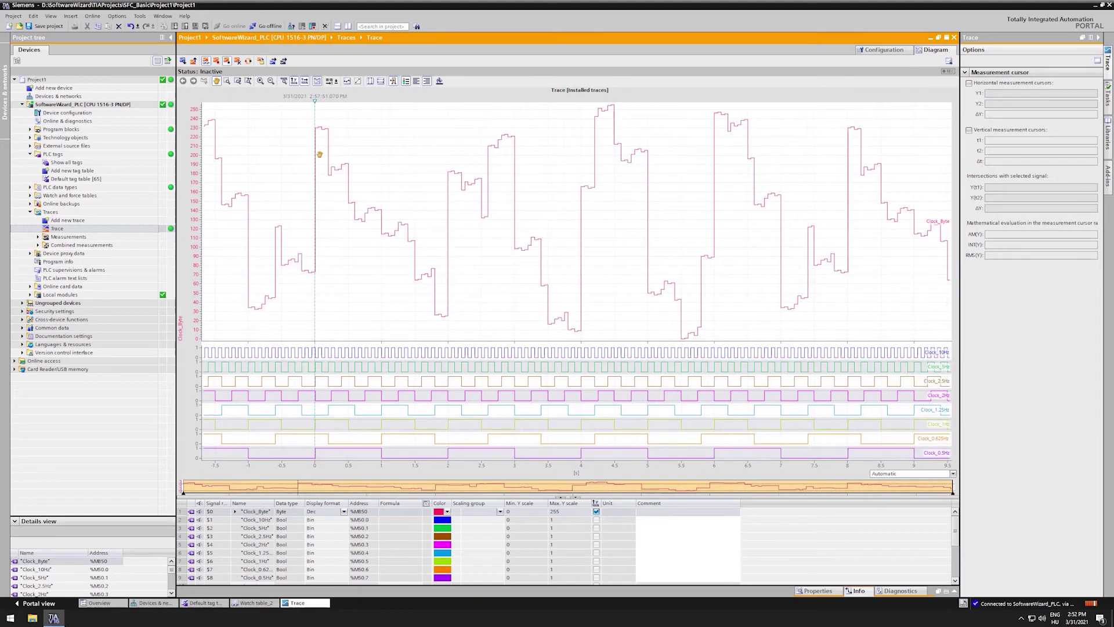
- Save the recording as the Trace measurement, open it, and hide the Clock_Byte curve
{"action": "left_click", "coordinate": [261, 61]}
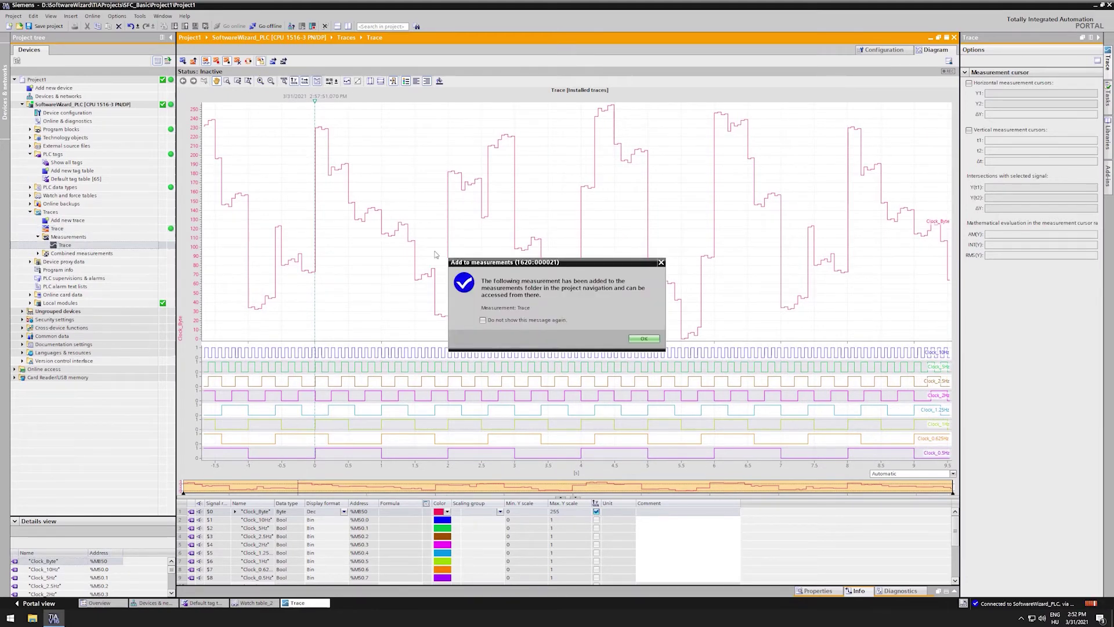
{"action": "left_click", "coordinate": [649, 339]}
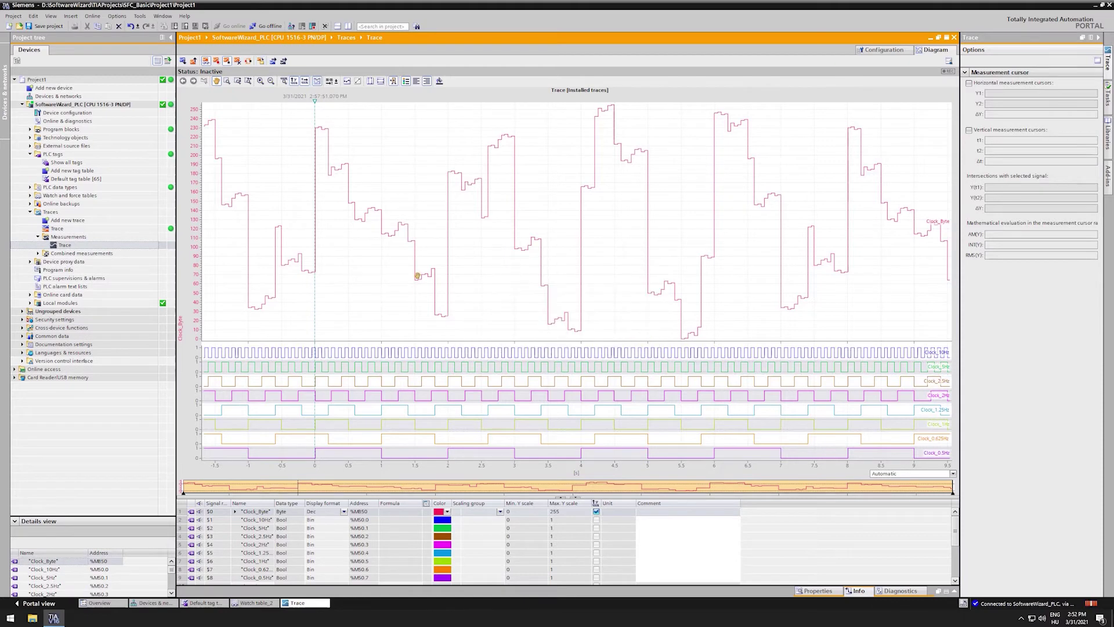
{"action": "left_click", "coordinate": [112, 247]}
{"action": "double_click", "coordinate": [115, 245]}
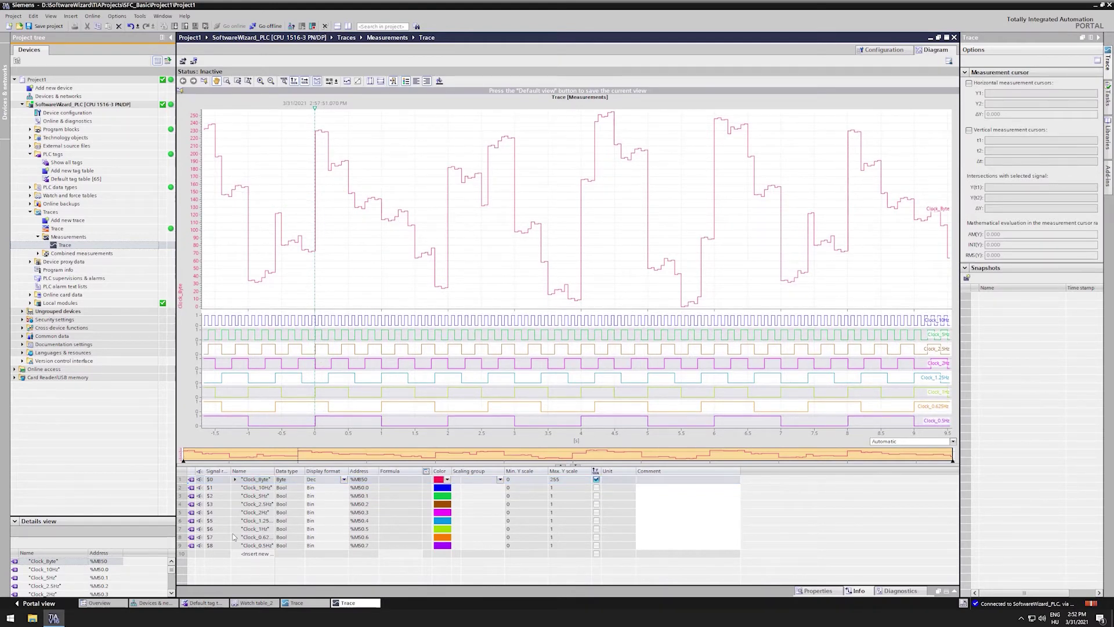
{"action": "left_click", "coordinate": [201, 480]}
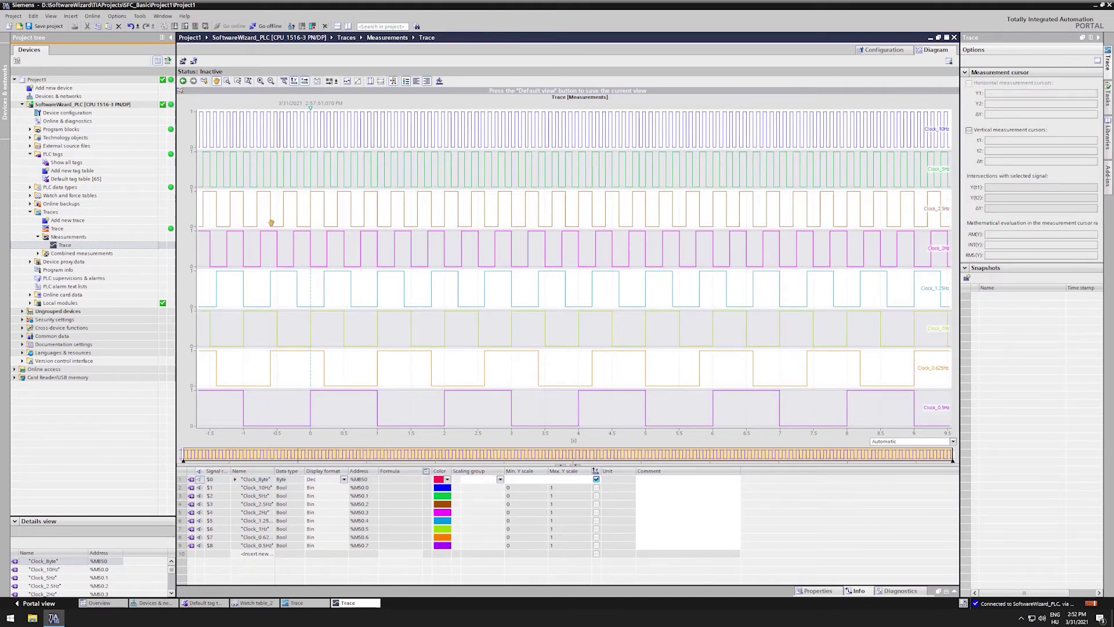
- Zoom the time axis, return to full view, then zoom into -1.65 to 0.4 s
{"action": "left_click", "coordinate": [249, 82]}
{"action": "left_click", "coordinate": [230, 110]}
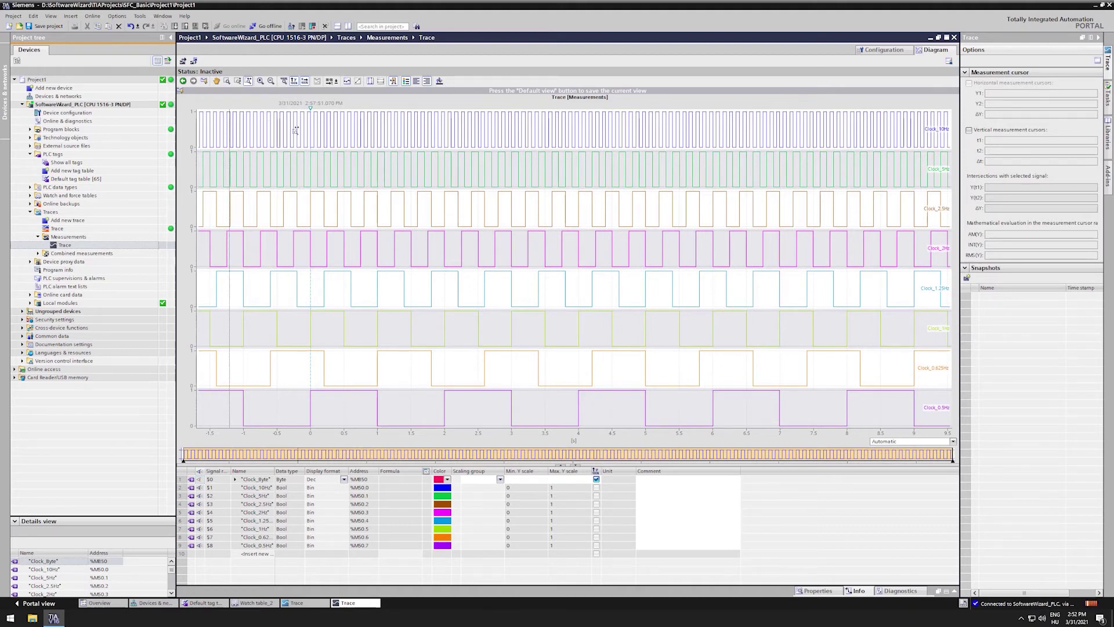
{"action": "left_click", "coordinate": [274, 116]}
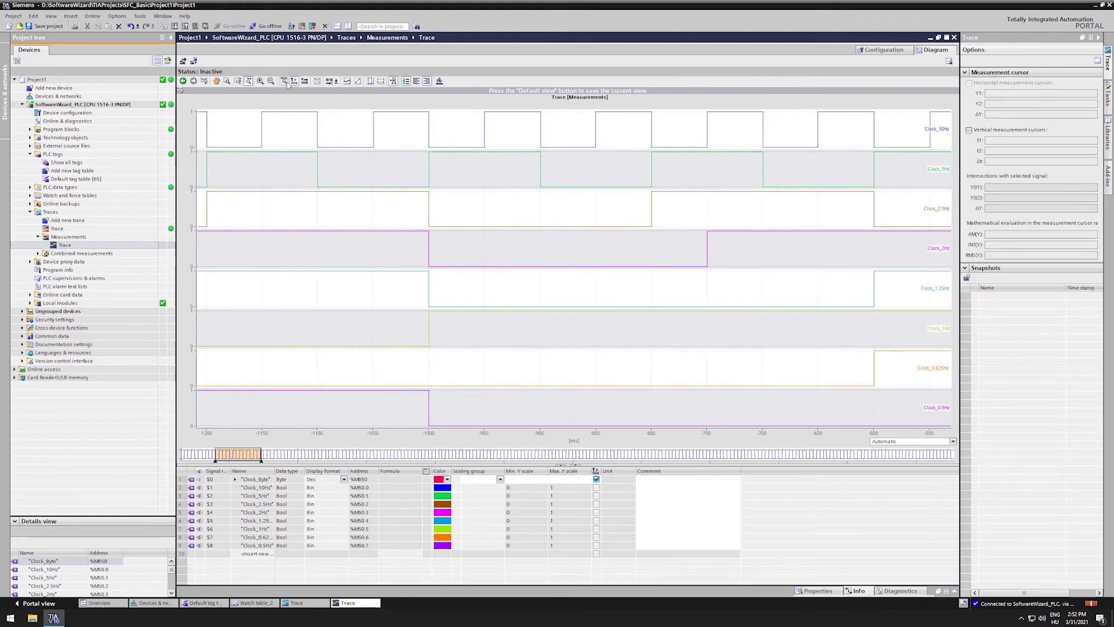
{"action": "left_click", "coordinate": [304, 80]}
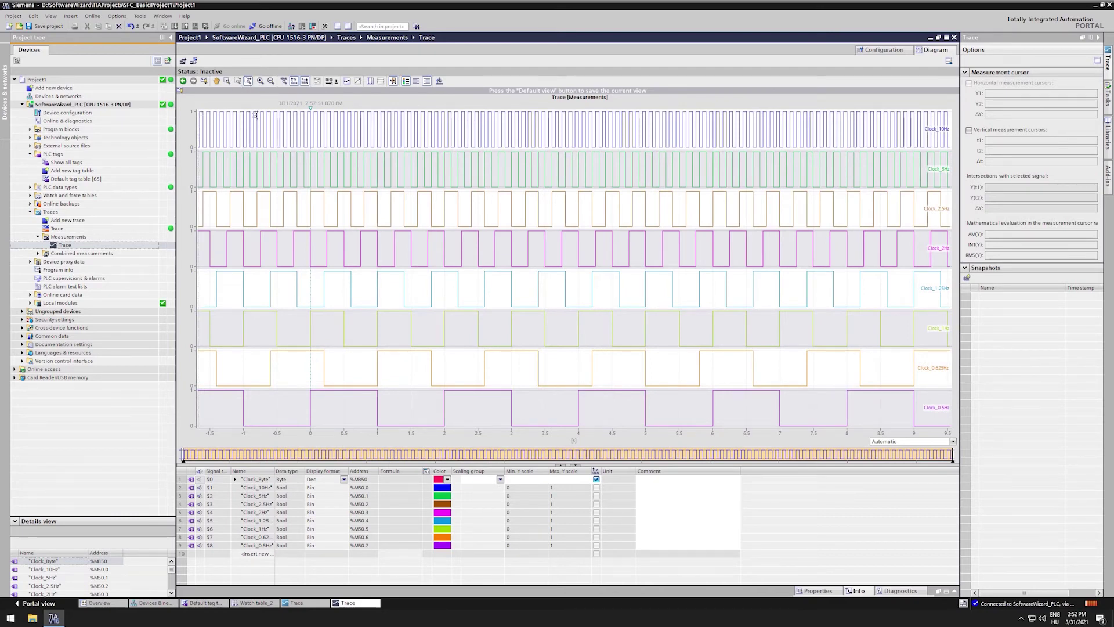
{"action": "left_click_drag", "start_coordinate": [255, 118], "coordinate": [340, 123]}
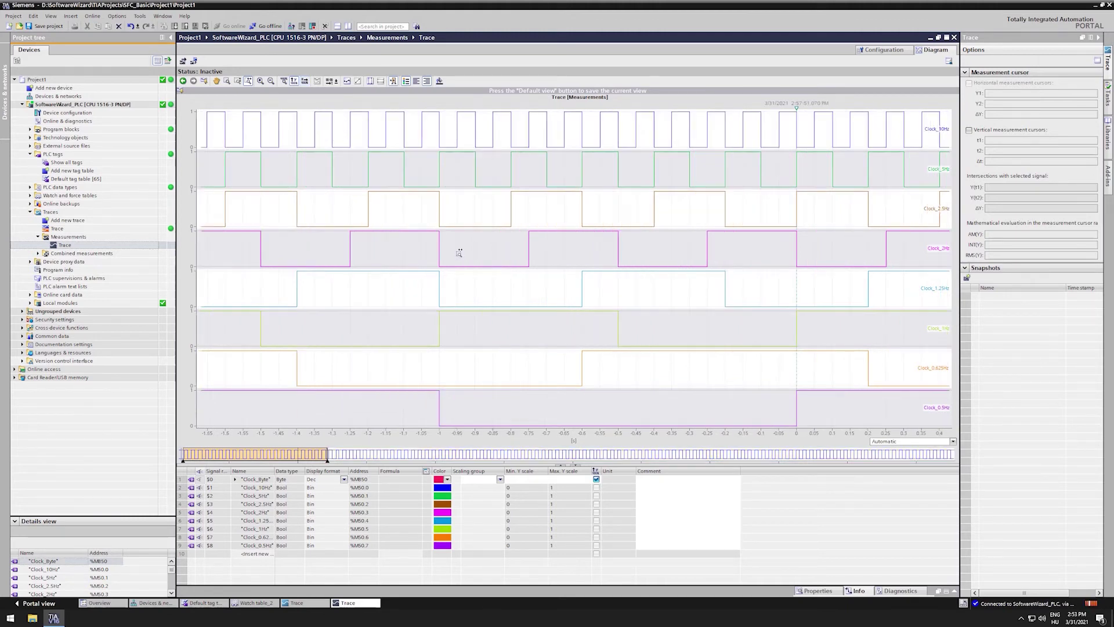
- Give the diagram a dark background and draw Clock_Byte in yellow
{"action": "left_click", "coordinate": [416, 80]}
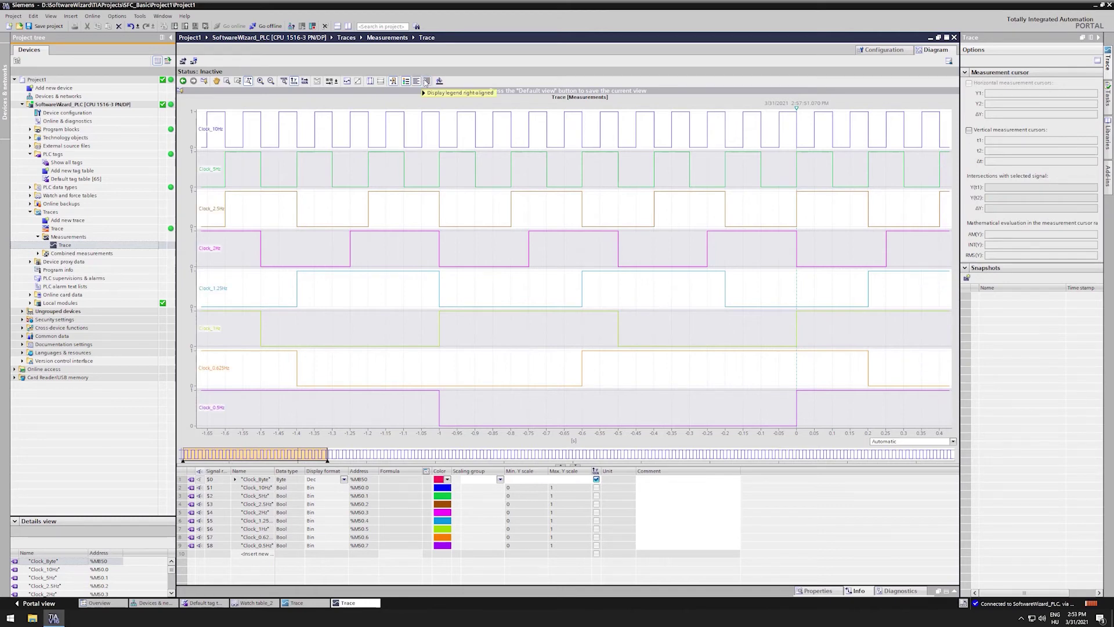
{"action": "left_click", "coordinate": [427, 81]}
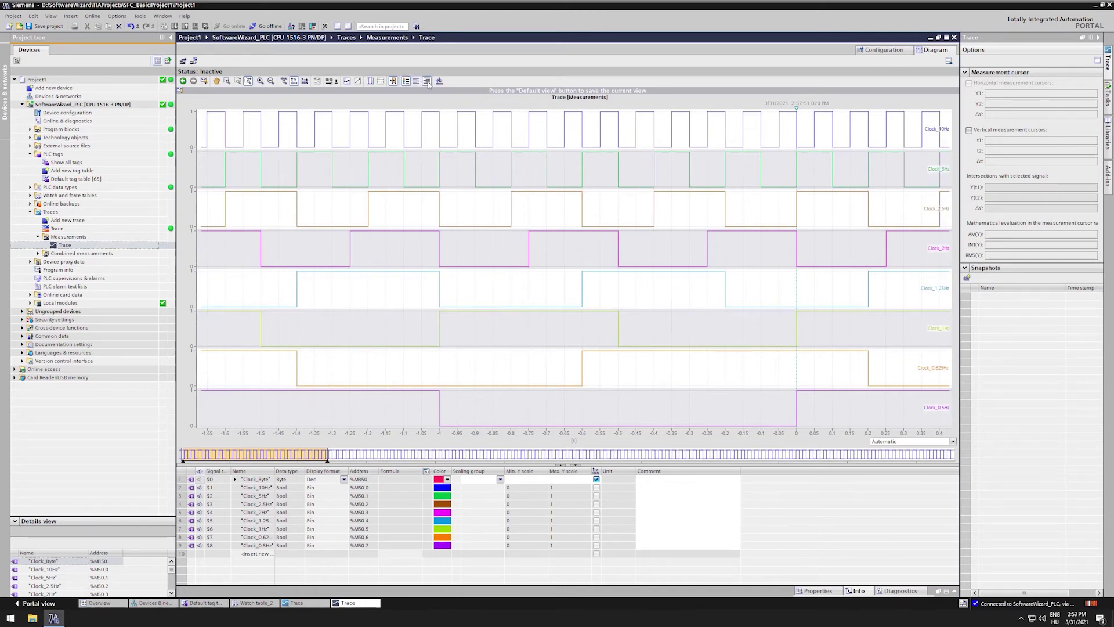
{"action": "left_click", "coordinate": [439, 81]}
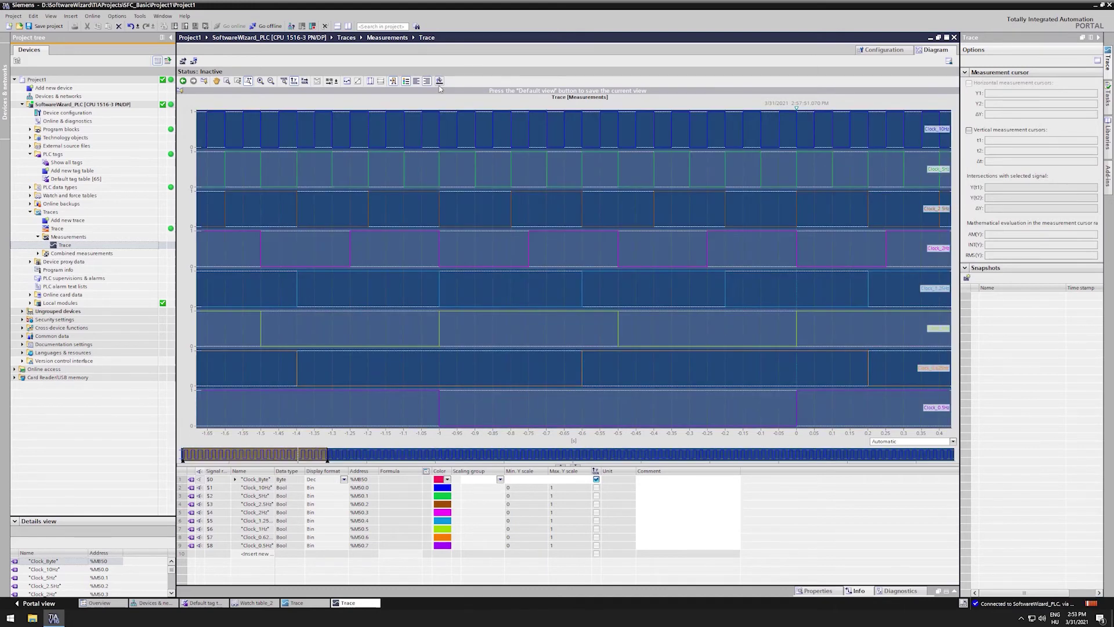
{"action": "left_click", "coordinate": [440, 82]}
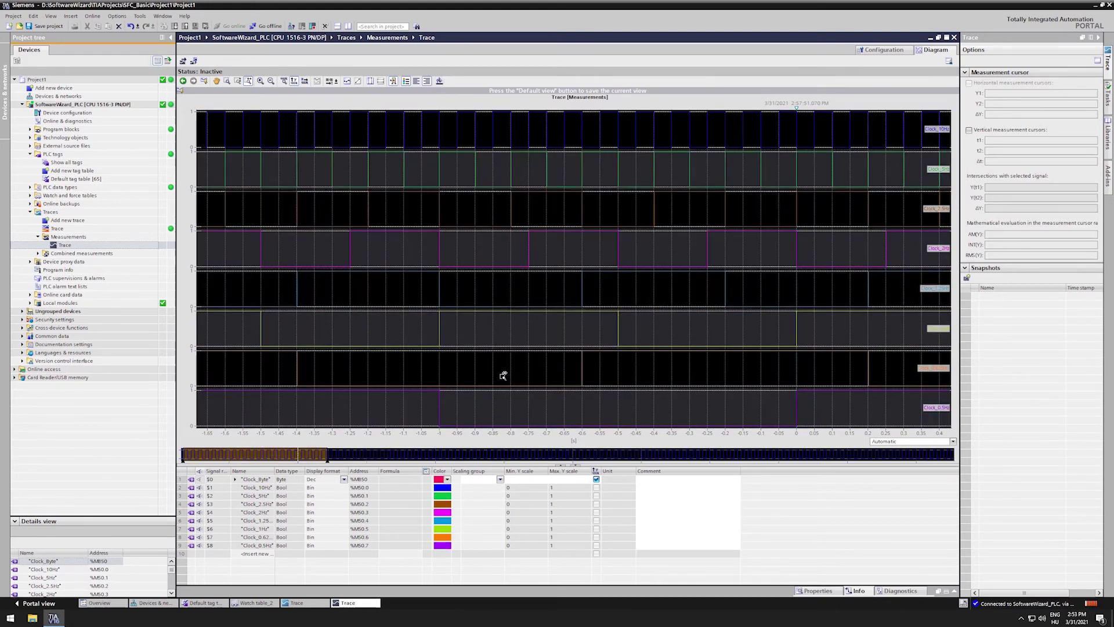
{"action": "left_click", "coordinate": [447, 479]}
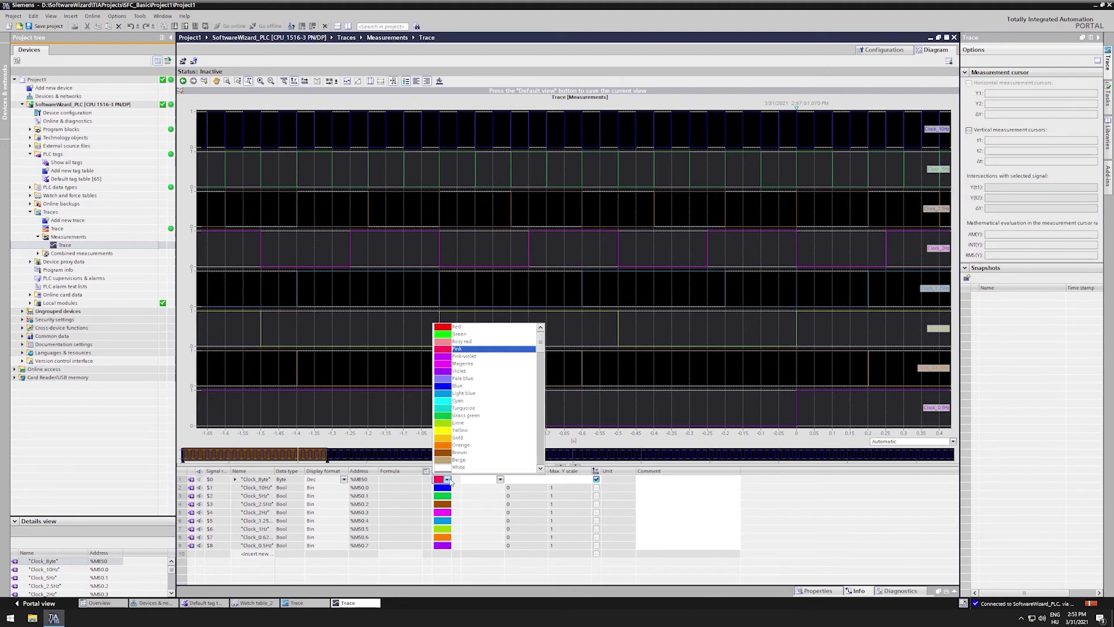
{"action": "left_click", "coordinate": [461, 430]}
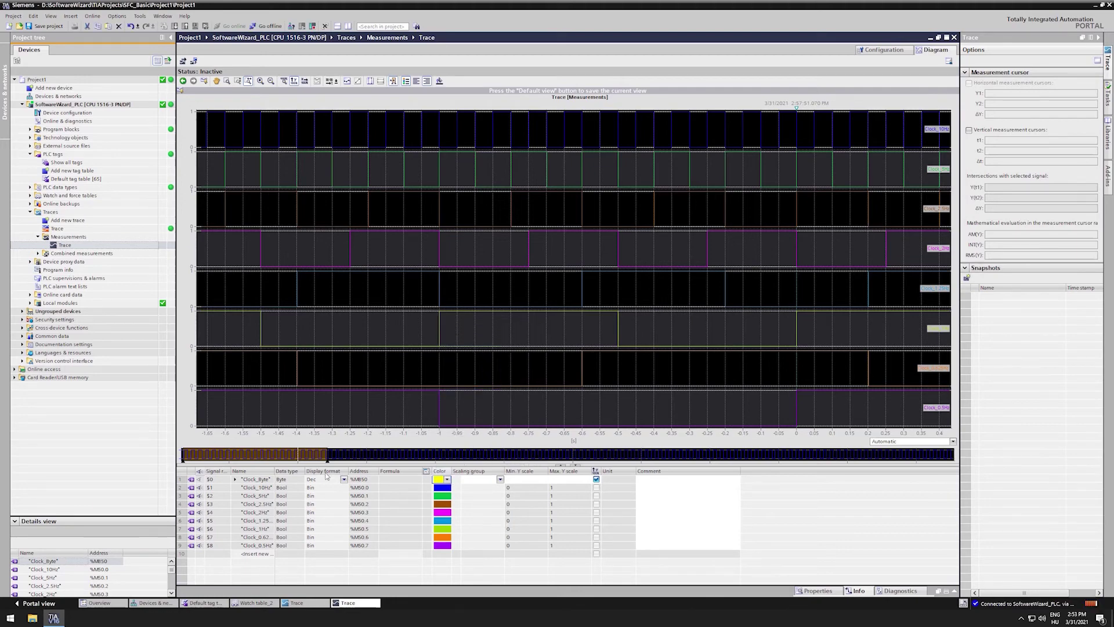
- Hide the Clock_10Hz, 5Hz, 2.5Hz, 2Hz, 1.25Hz and 1Hz curves
{"action": "left_click", "coordinate": [199, 487]}
{"action": "left_click", "coordinate": [199, 496]}
{"action": "left_click", "coordinate": [199, 504]}
{"action": "left_click", "coordinate": [199, 512]}
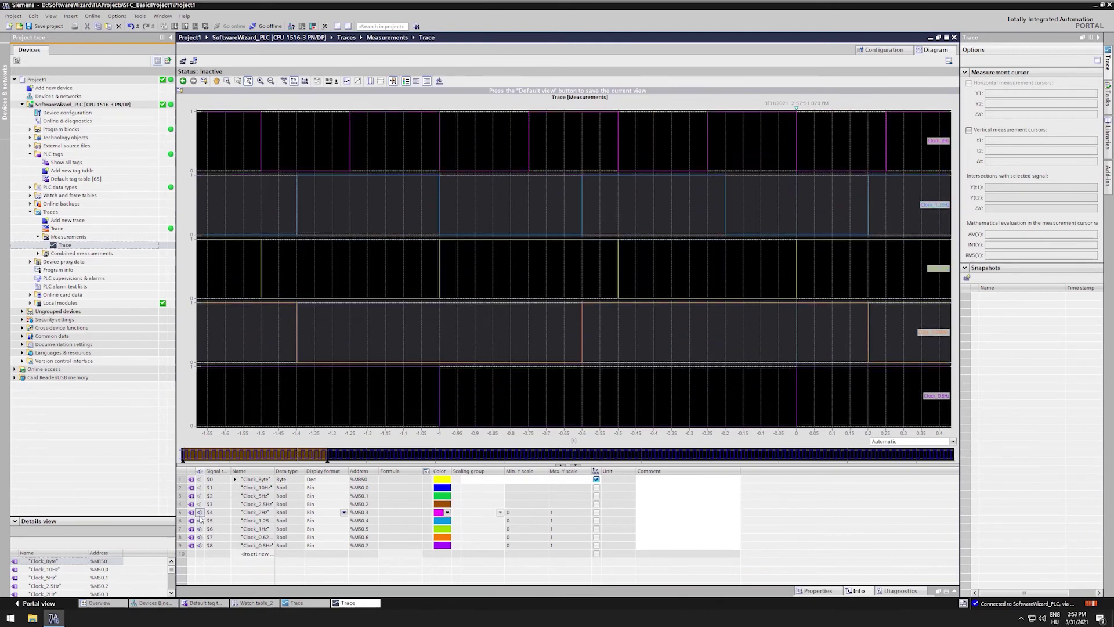
{"action": "left_click", "coordinate": [199, 521]}
{"action": "left_click", "coordinate": [199, 529]}
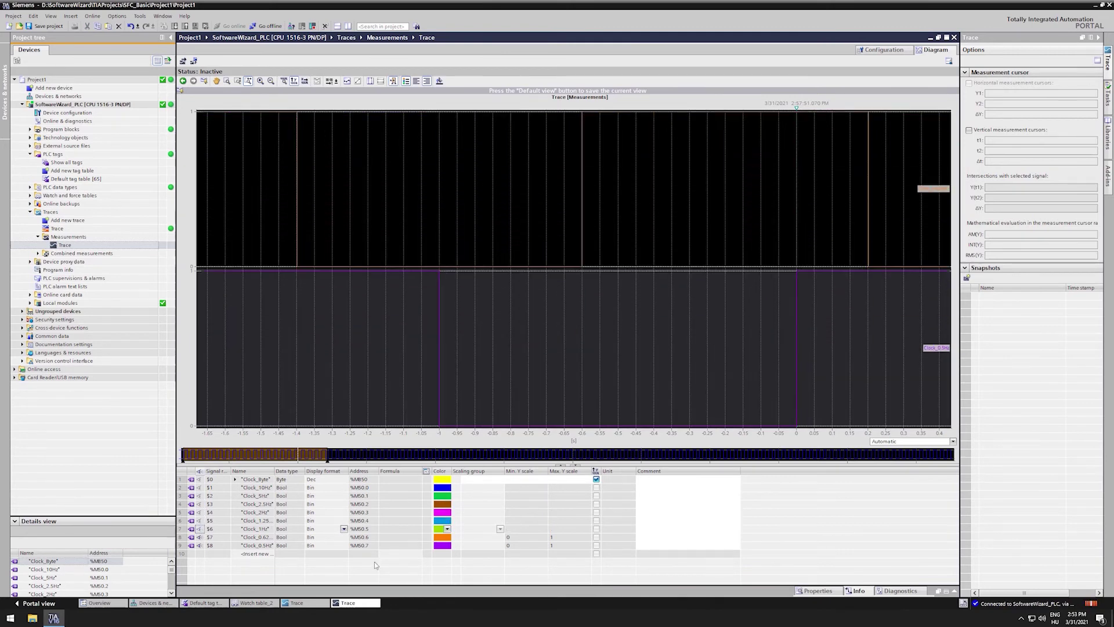
- Color Clock_0.625Hz gold and Clock_0.5Hz yellow, and show Clock_Byte again
{"action": "left_click", "coordinate": [448, 538]}
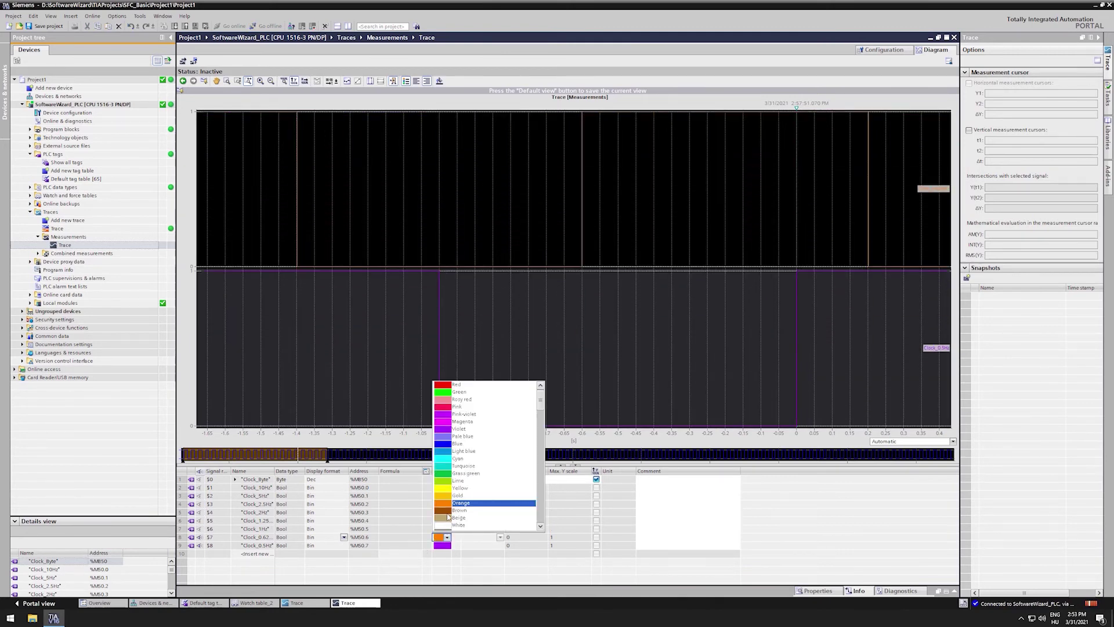
{"action": "left_click", "coordinate": [457, 495]}
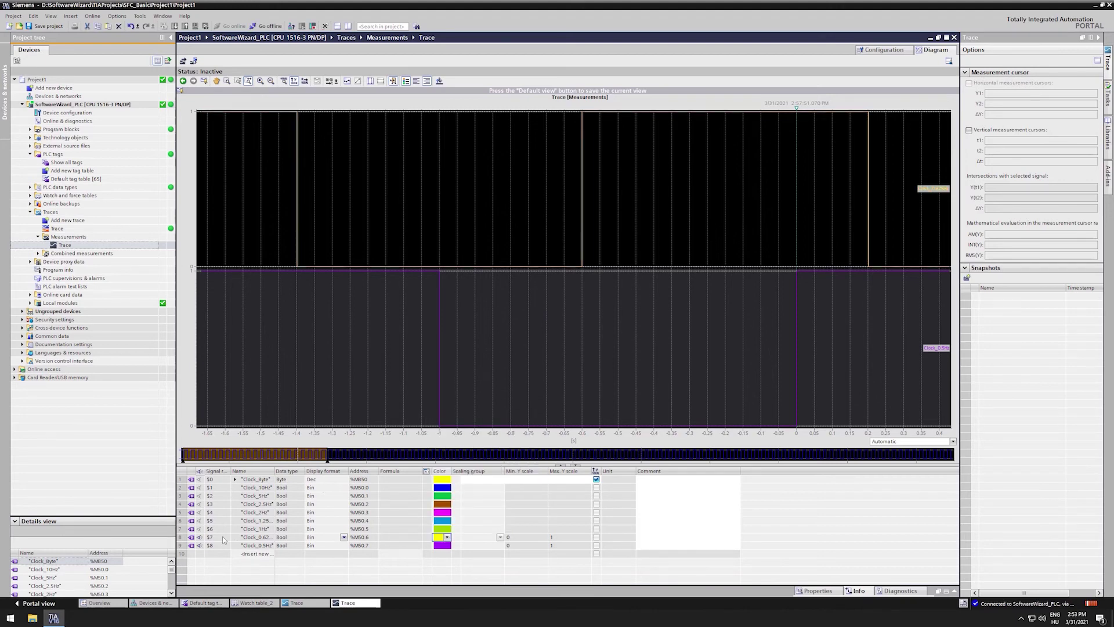
{"action": "left_click", "coordinate": [446, 546]}
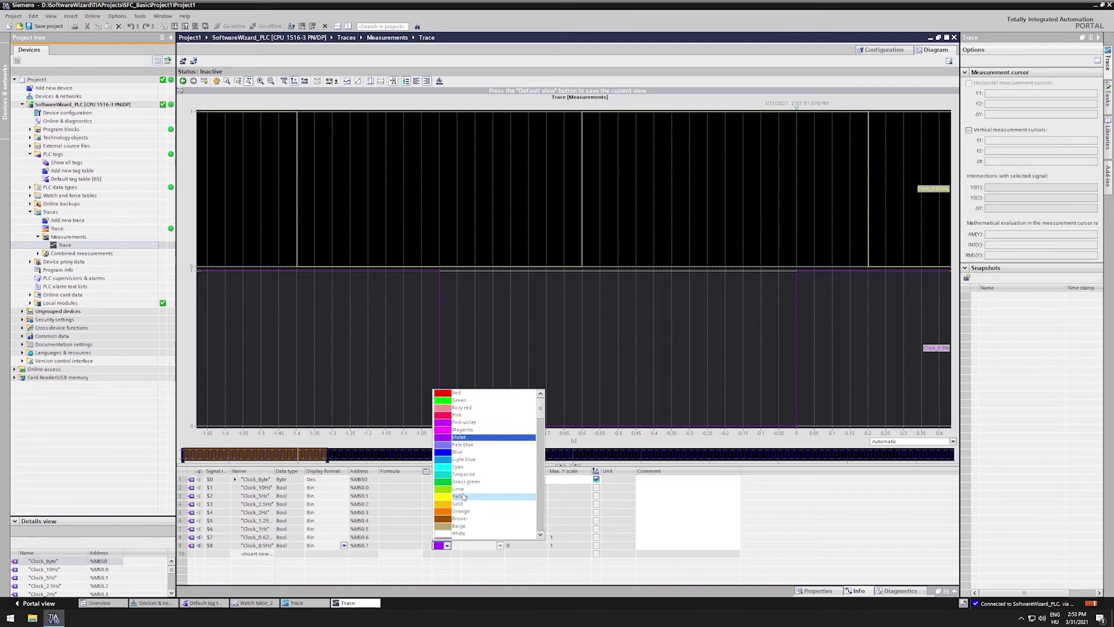
{"action": "left_click", "coordinate": [459, 496]}
{"action": "left_click", "coordinate": [200, 480]}
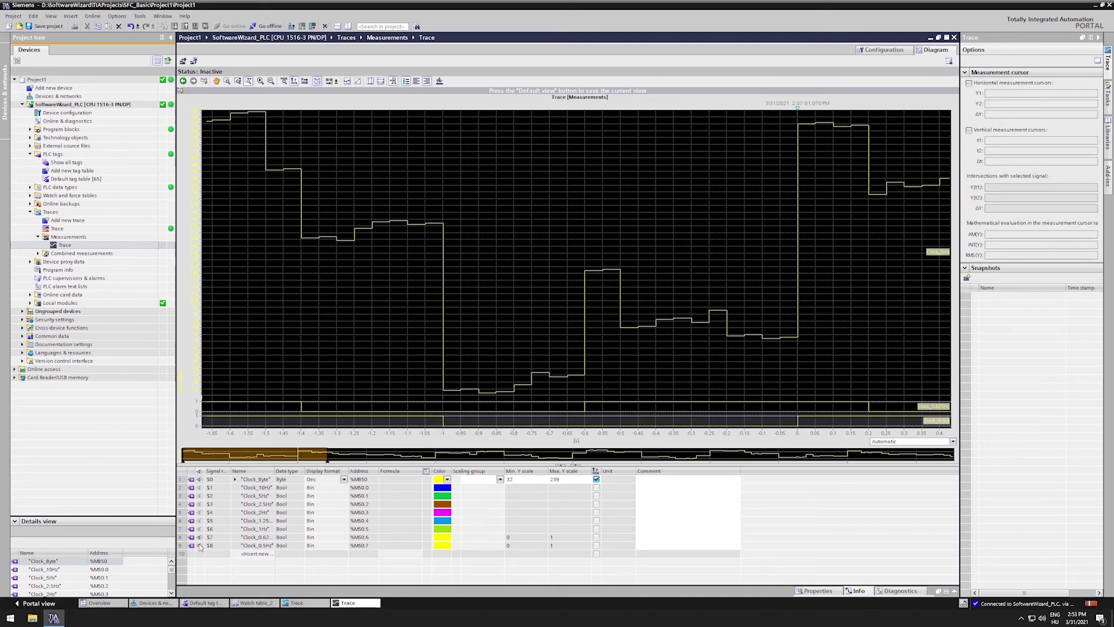
- Hide Clock_0.5Hz, place vertical cursors reading 146 and 122, and show absolute time
{"action": "left_click", "coordinate": [199, 546]}
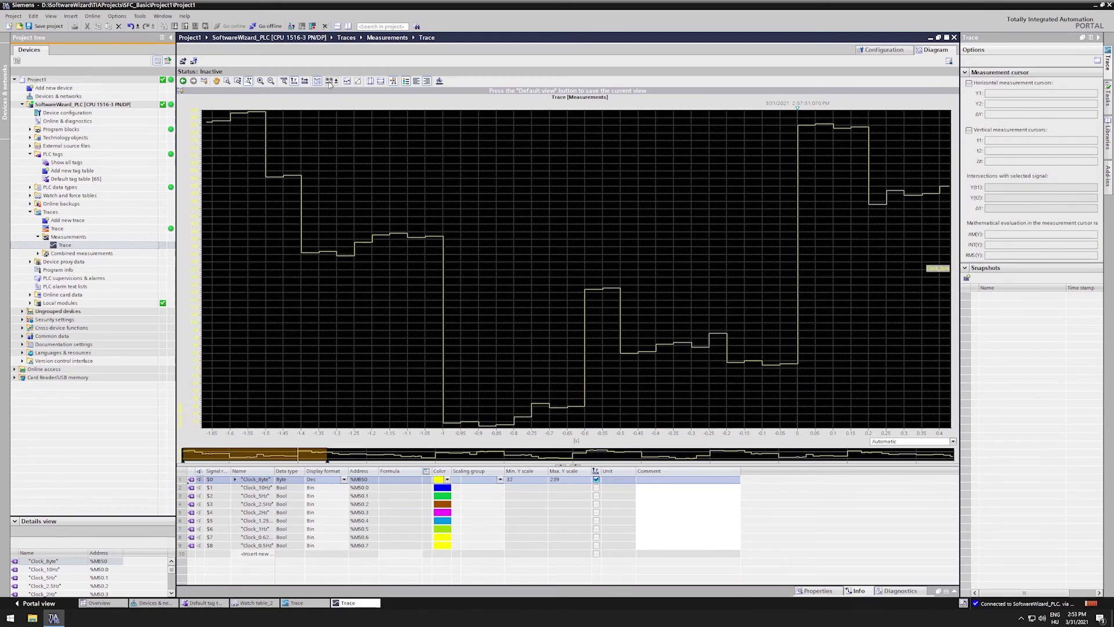
{"action": "left_click", "coordinate": [370, 81]}
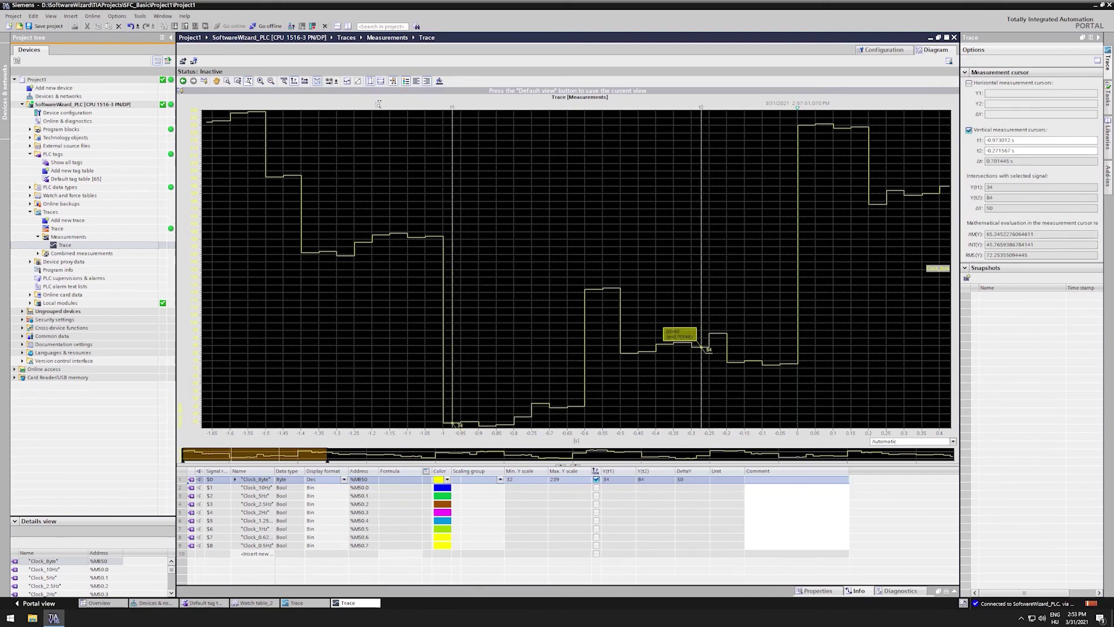
{"action": "left_click_drag", "start_coordinate": [450, 145], "coordinate": [311, 128]}
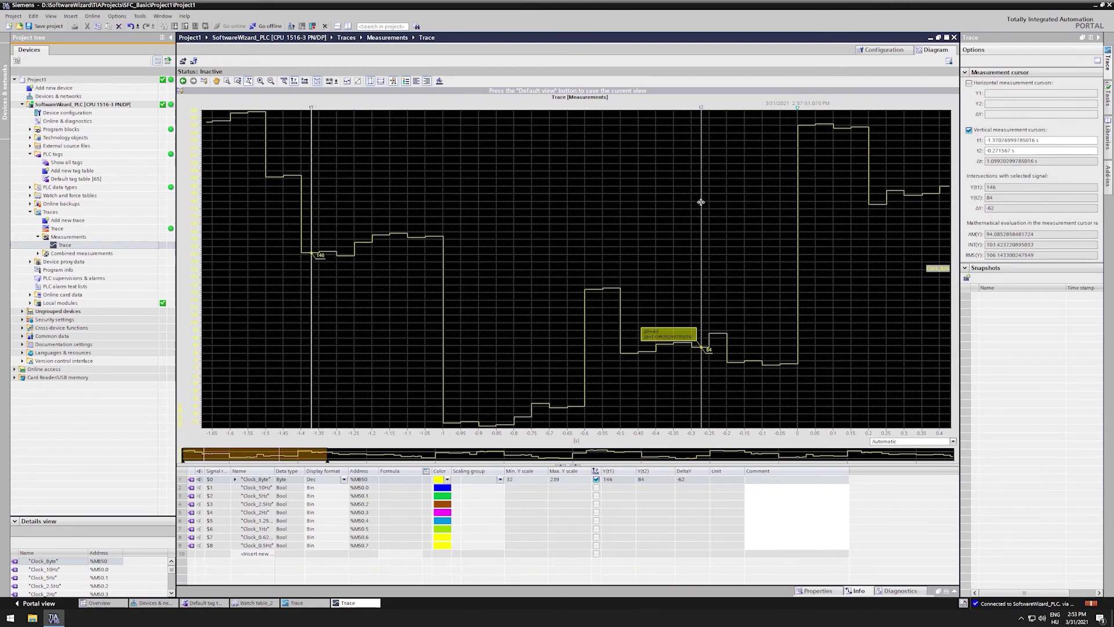
{"action": "left_click_drag", "start_coordinate": [699, 202], "coordinate": [591, 189]}
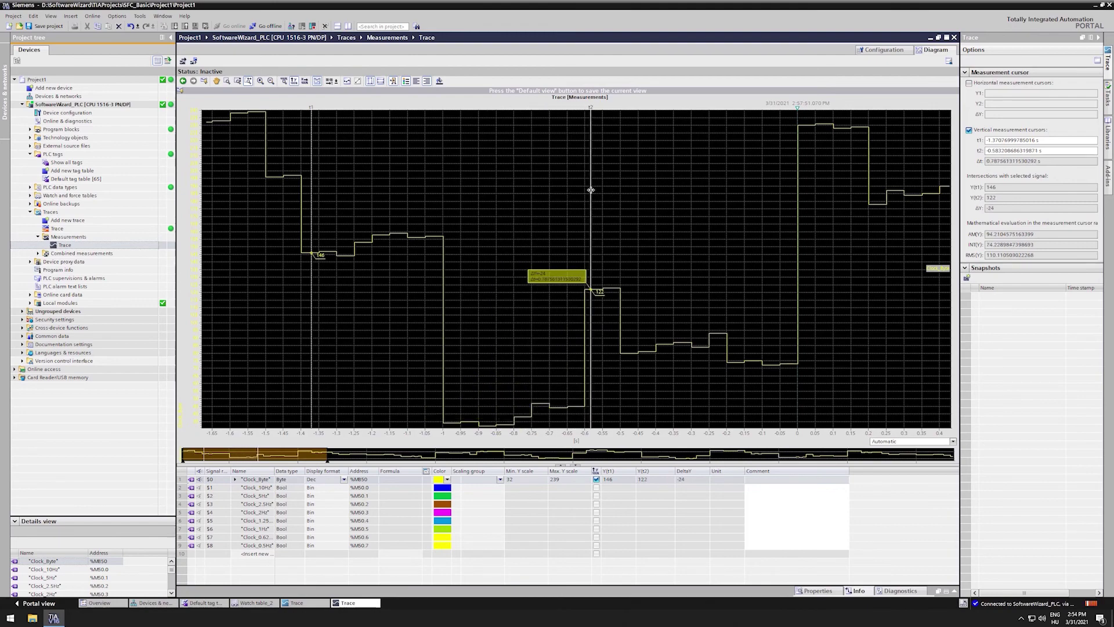
{"action": "left_click", "coordinate": [330, 81]}
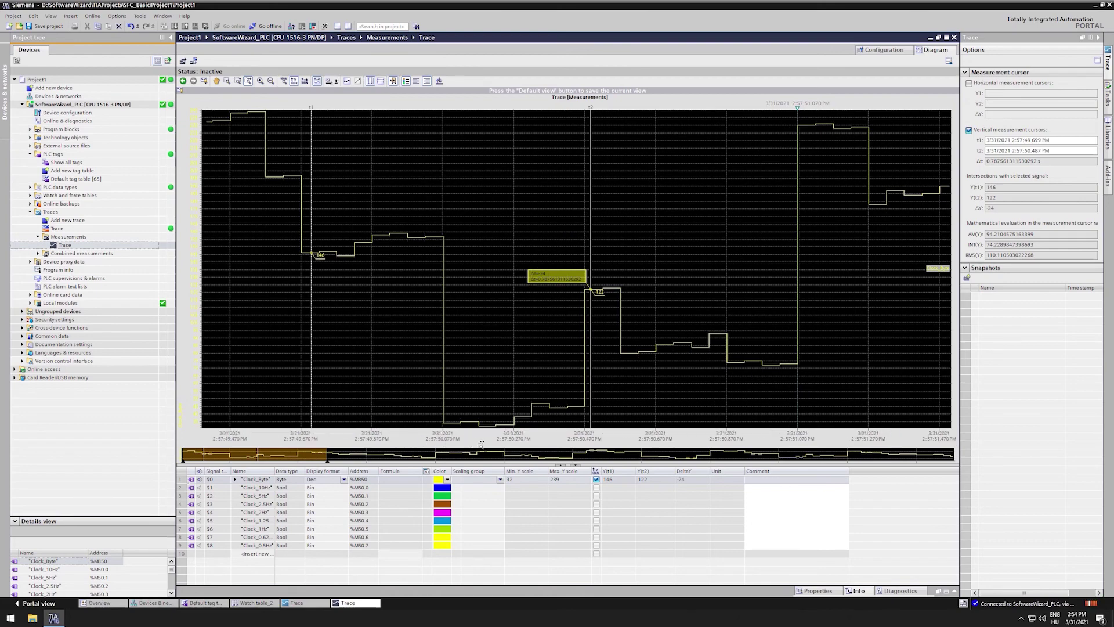
- Briefly toggle the legend, then mark Clock_Byte's sample points and zoom to the full recording
{"action": "left_click", "coordinate": [317, 81]}
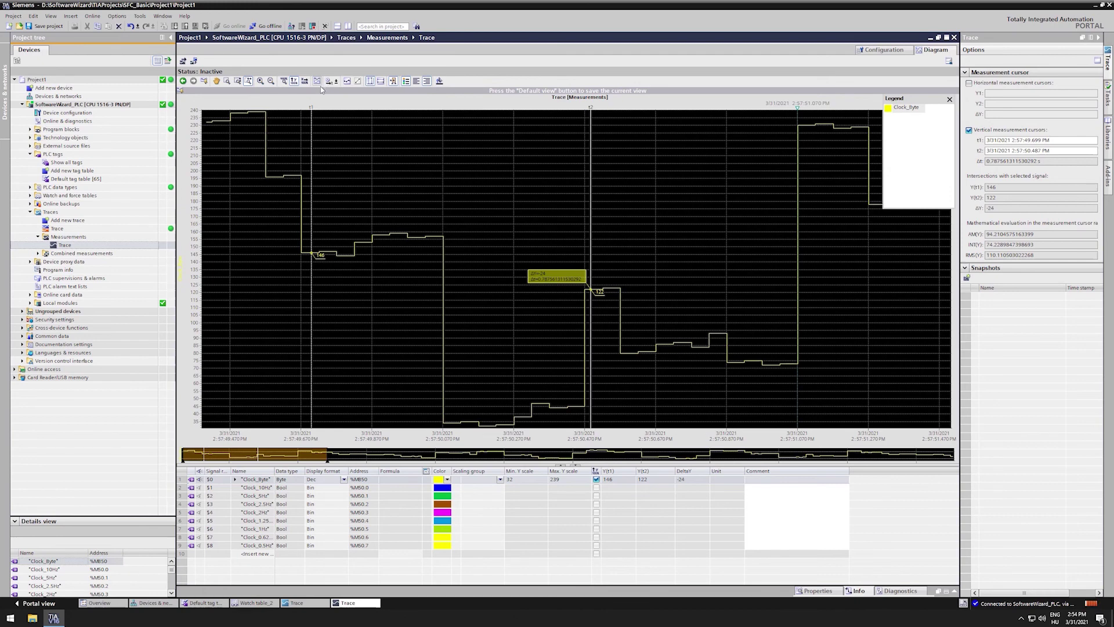
{"action": "left_click", "coordinate": [317, 81]}
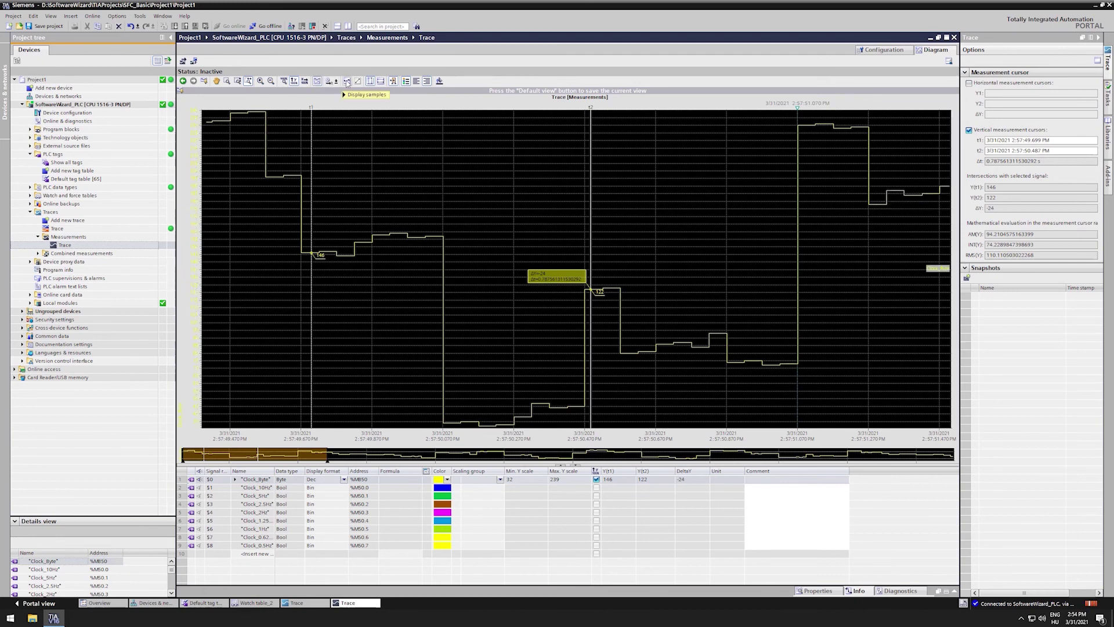
{"action": "left_click", "coordinate": [347, 81]}
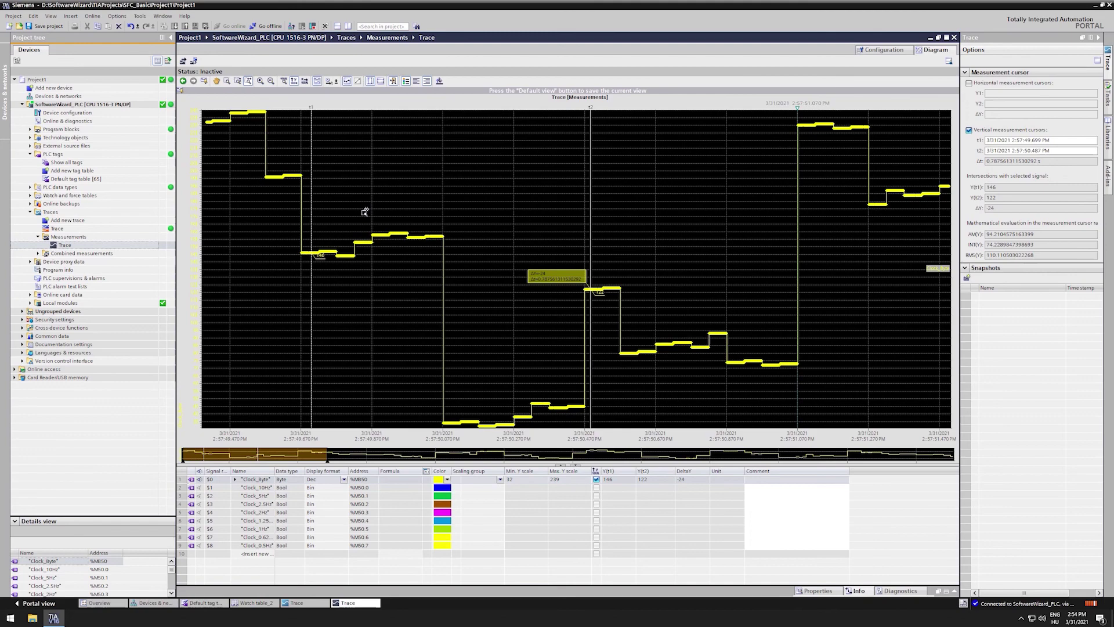
{"action": "left_click", "coordinate": [304, 81]}
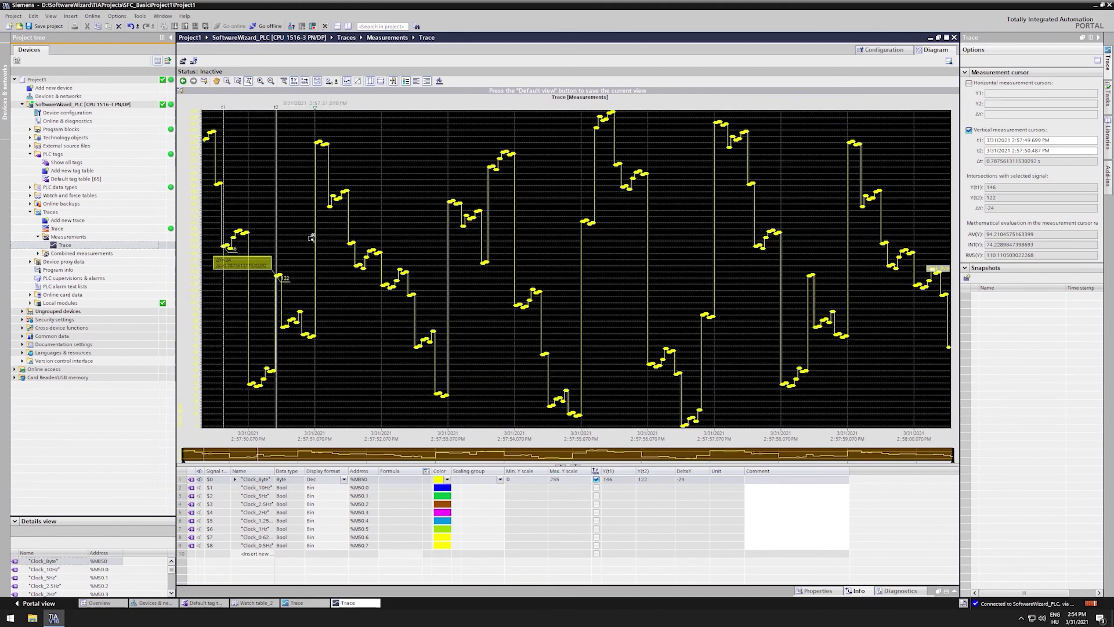